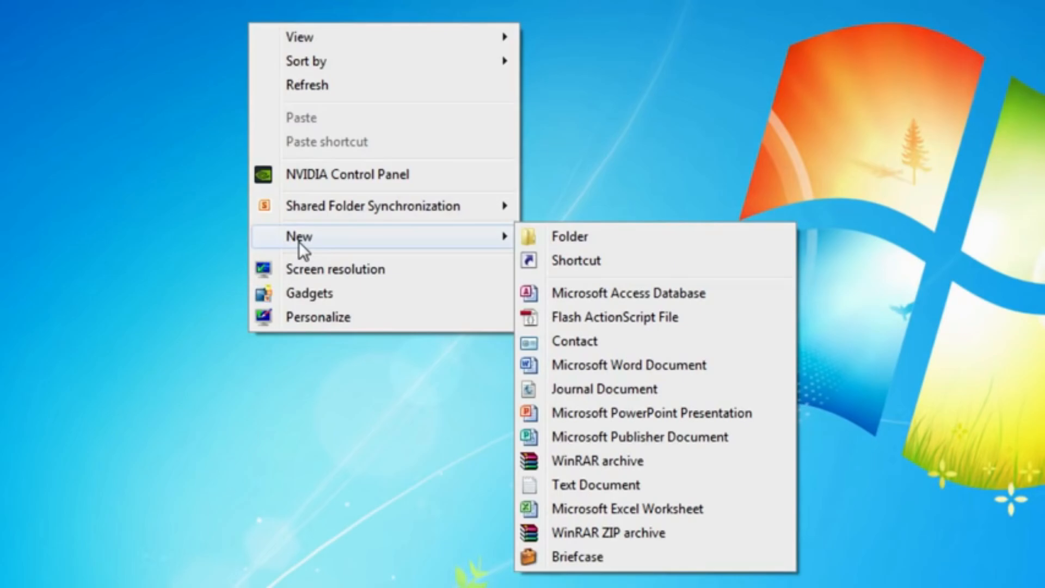
Create a new folder on the desktop and another new folder inside it, keeping the default name for both
{"action": "left_click", "coordinate": [576, 238]}
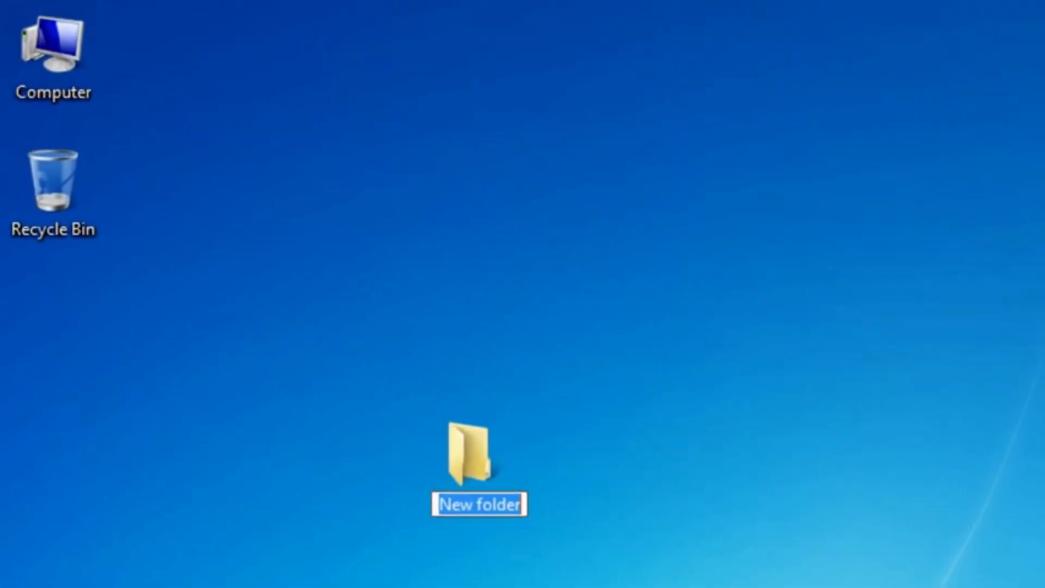
{"action": "key", "text": "Return"}
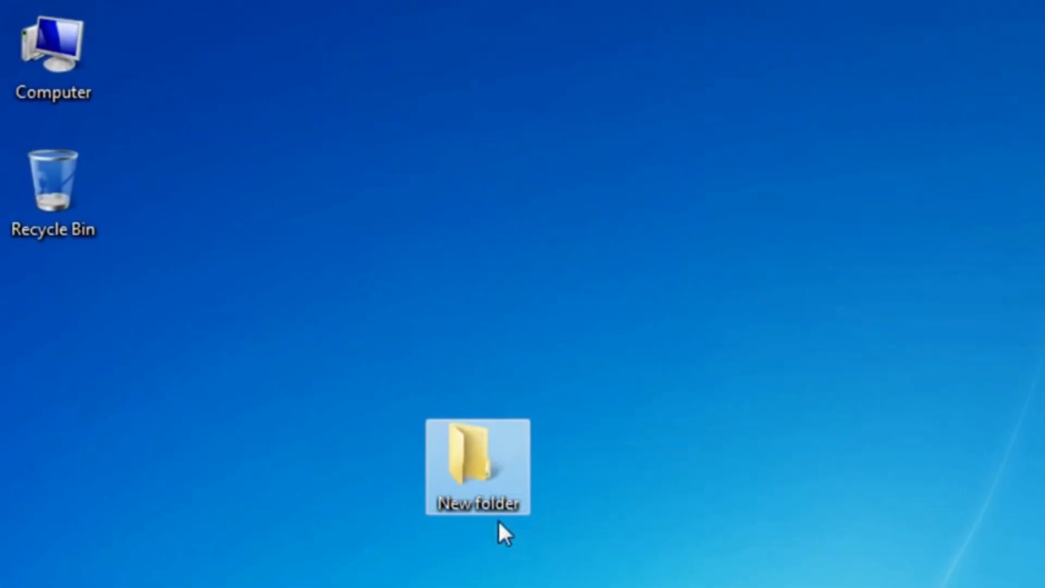
{"action": "double_click", "coordinate": [455, 495]}
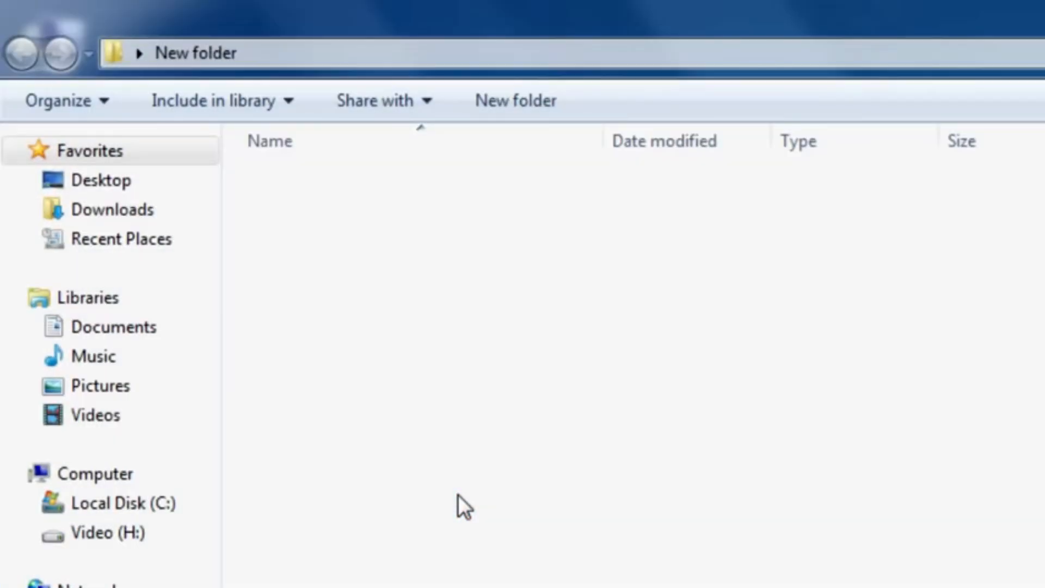
{"action": "right_click", "coordinate": [458, 494]}
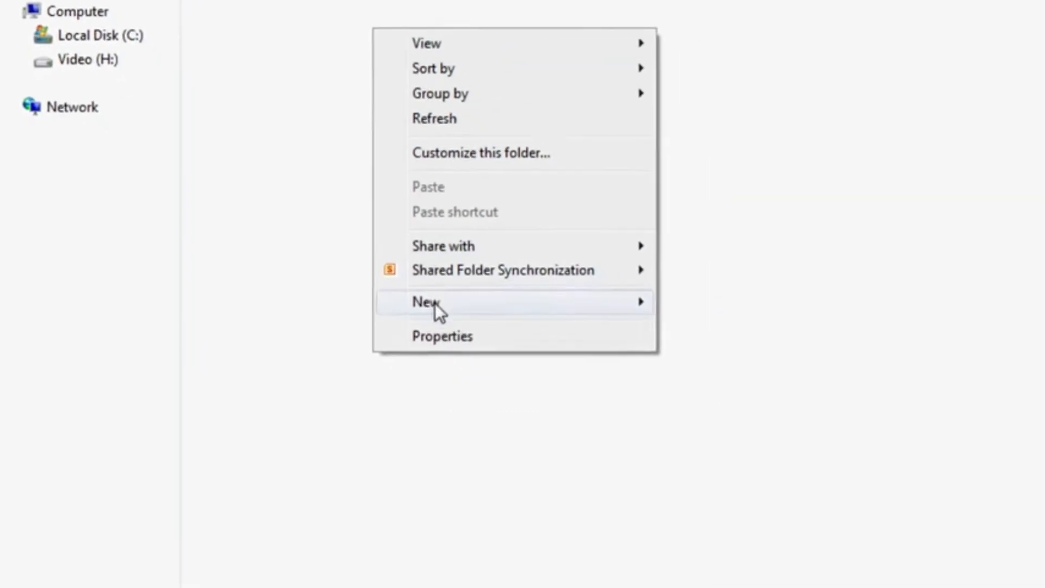
{"action": "mouse_move", "coordinate": [435, 302]}
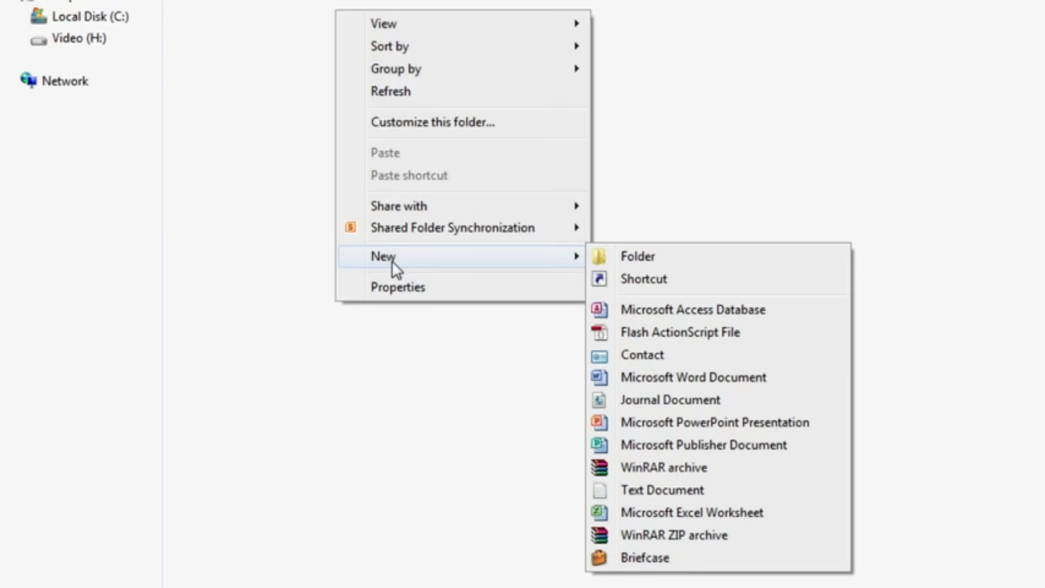
{"action": "left_click", "coordinate": [643, 260]}
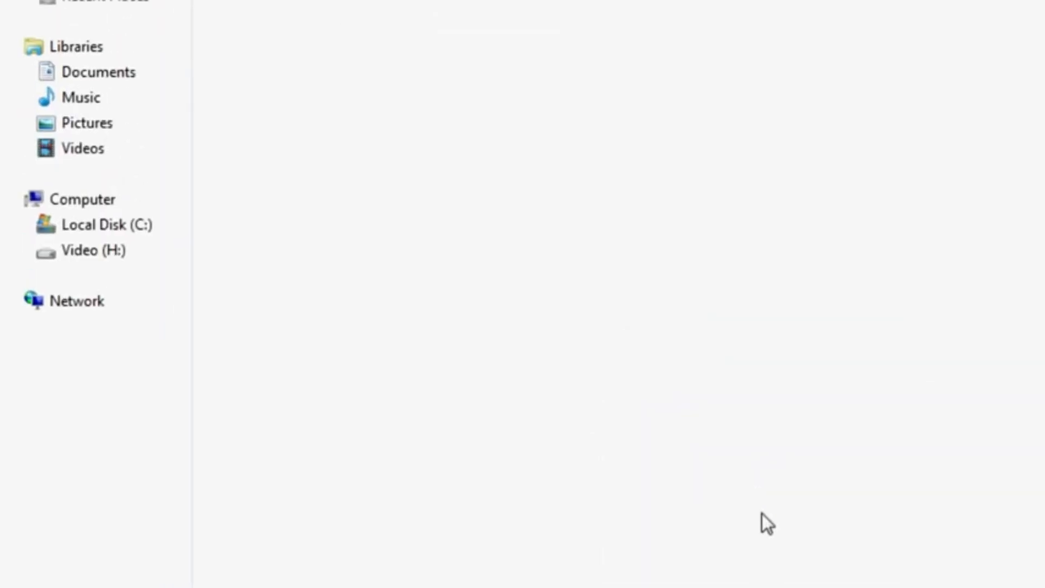
{"action": "left_click", "coordinate": [762, 513]}
{"action": "left_click", "coordinate": [762, 513]}
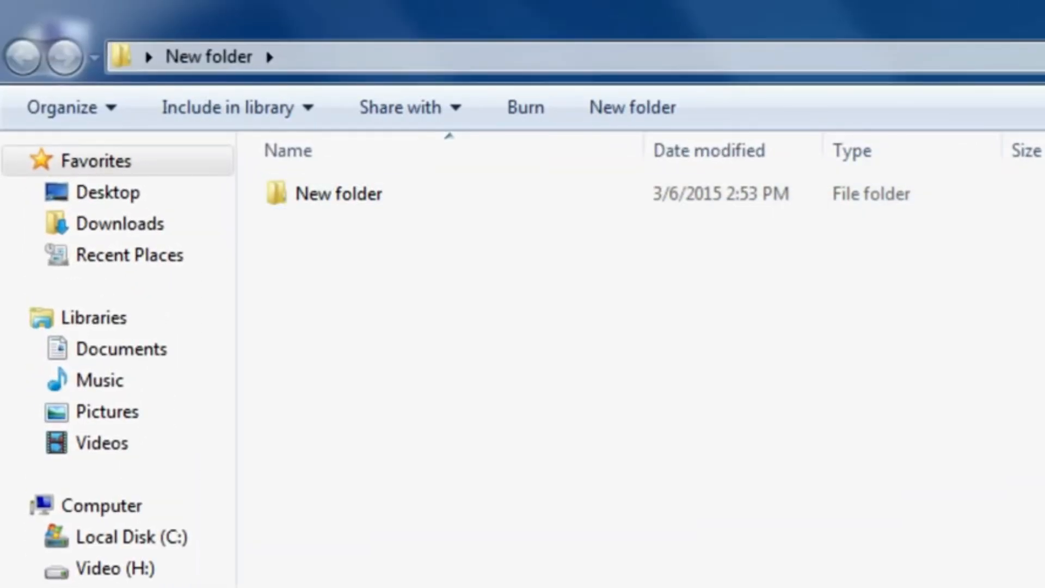
Open the properties of the folder inside New folder
{"action": "right_click", "coordinate": [338, 212]}
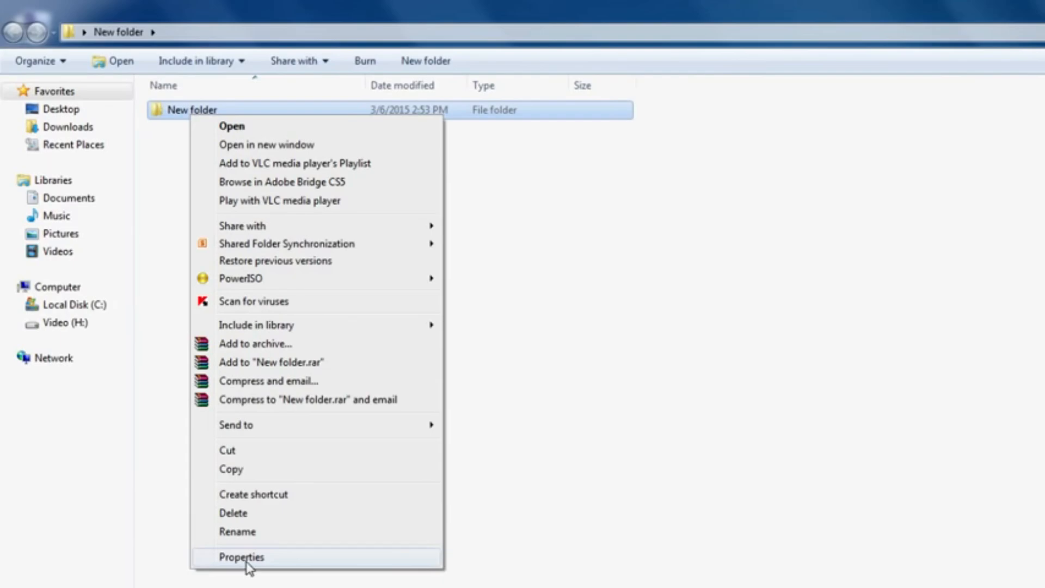
{"action": "left_click", "coordinate": [247, 560]}
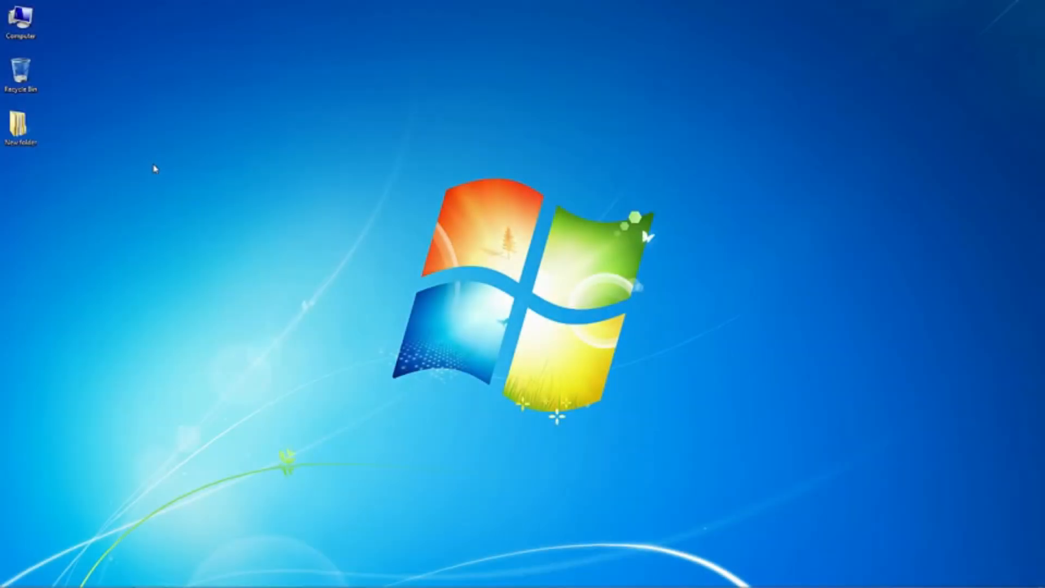
{"action": "right_click", "coordinate": [154, 169]}
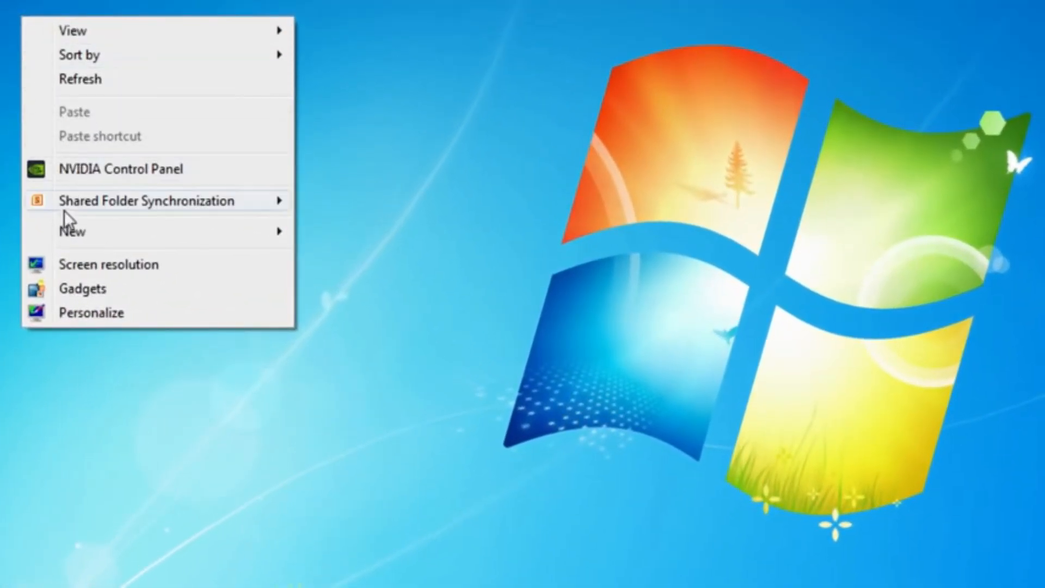
{"action": "mouse_move", "coordinate": [67, 234]}
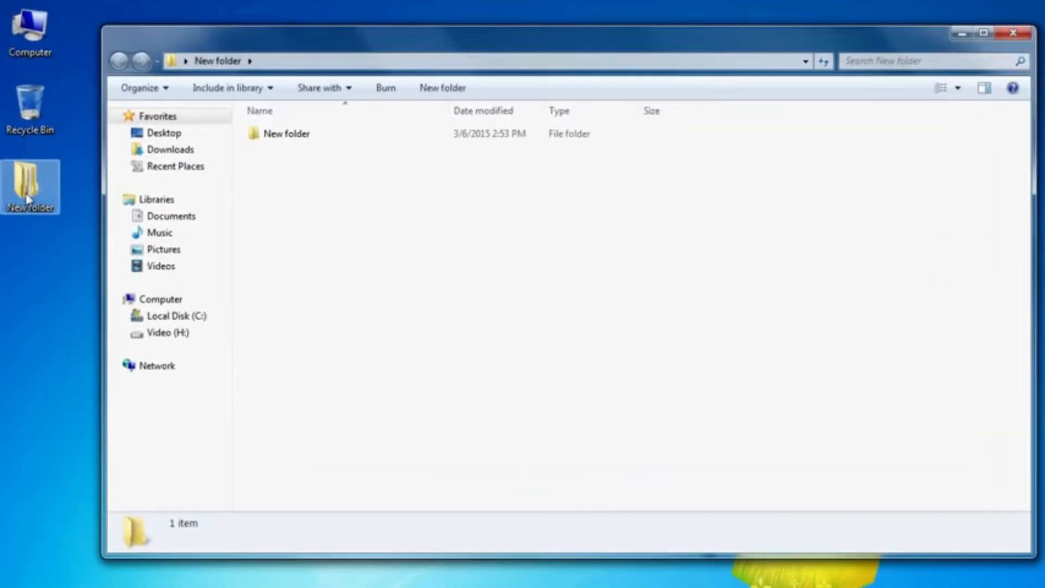
{"action": "right_click", "coordinate": [276, 174]}
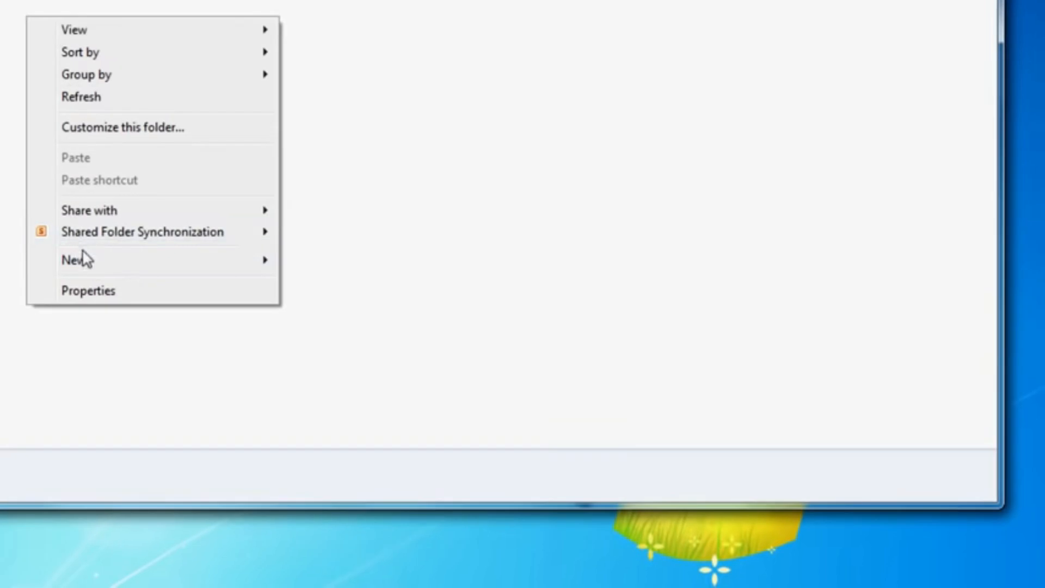
{"action": "mouse_move", "coordinate": [302, 355]}
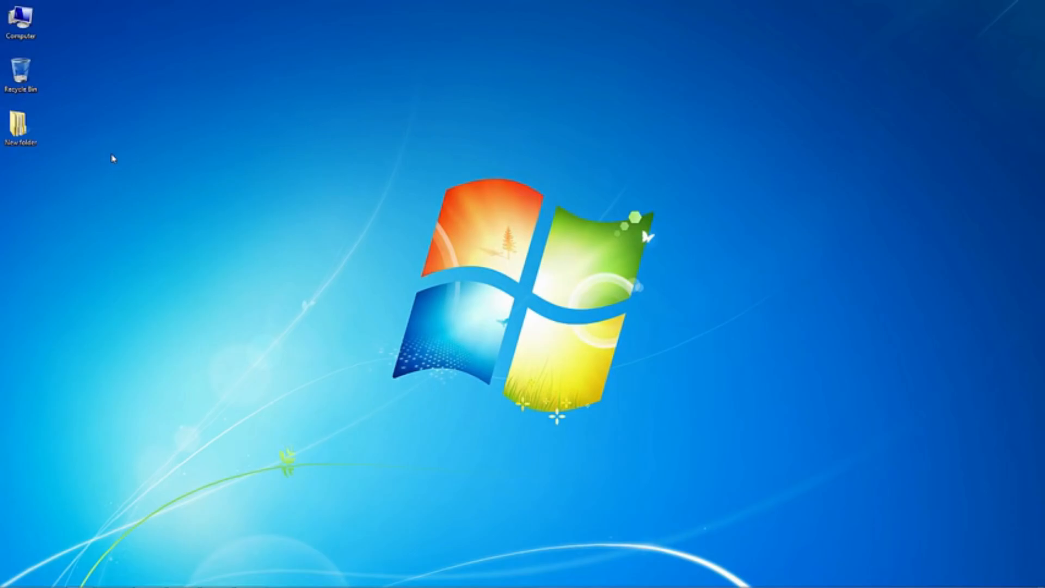
Create a new Microsoft Word document on the desktop and keep its default name
{"action": "right_click", "coordinate": [113, 157]}
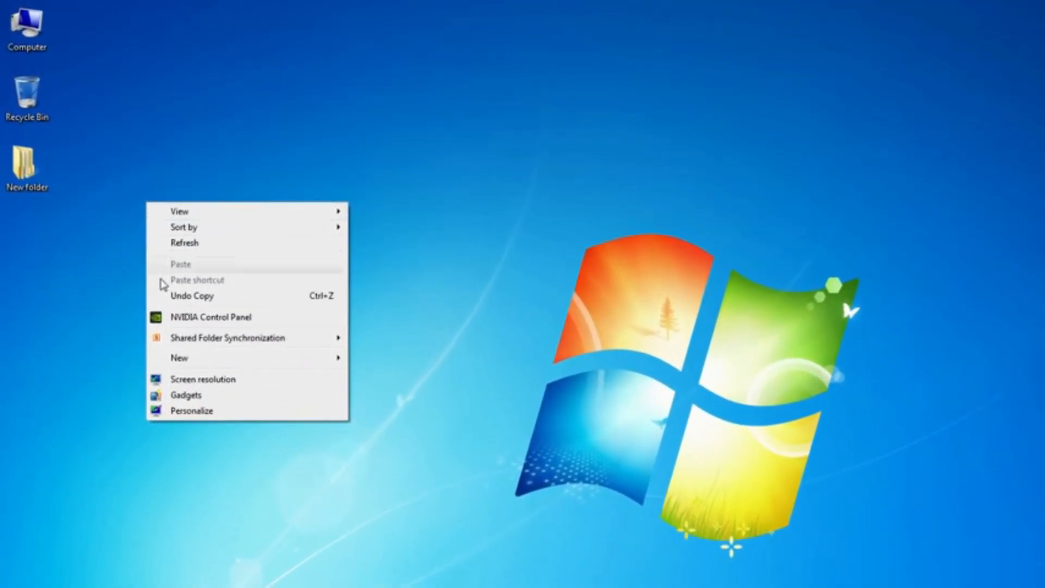
{"action": "mouse_move", "coordinate": [180, 359]}
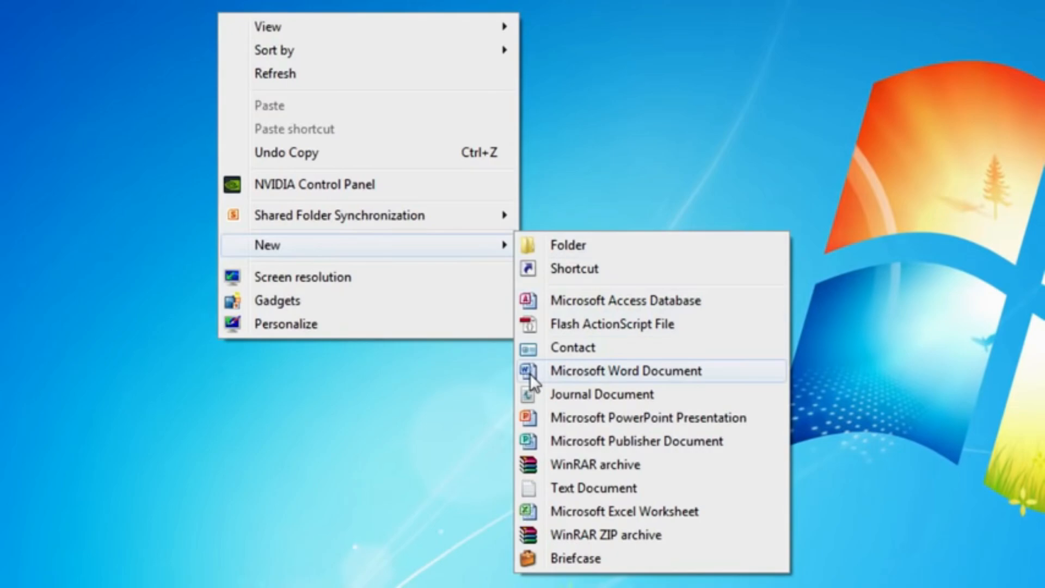
{"action": "left_click", "coordinate": [614, 375]}
{"action": "key", "text": "Return"}
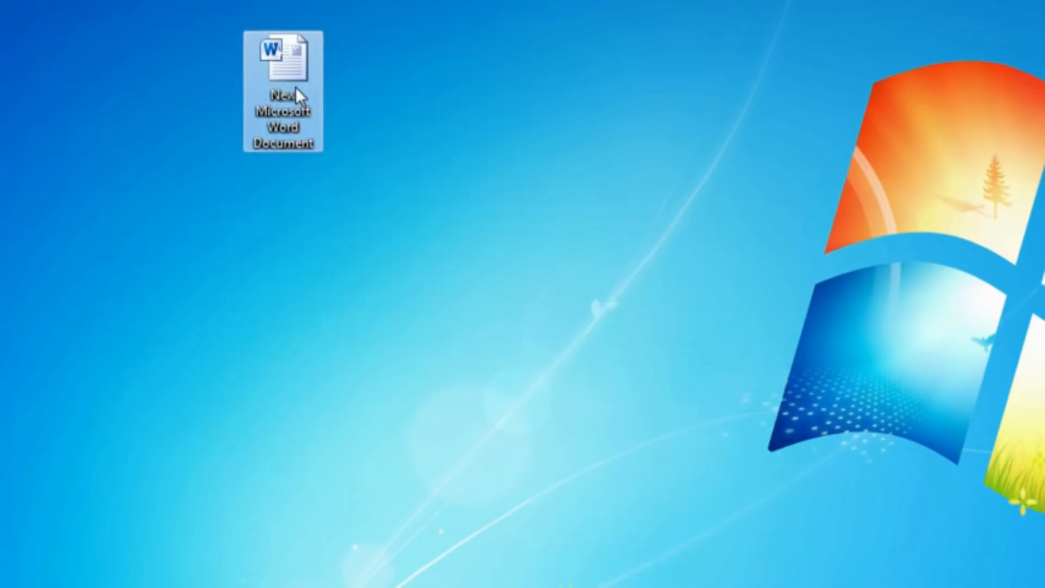
Rename the new Word document as "My document" through its properties
{"action": "right_click", "coordinate": [295, 83]}
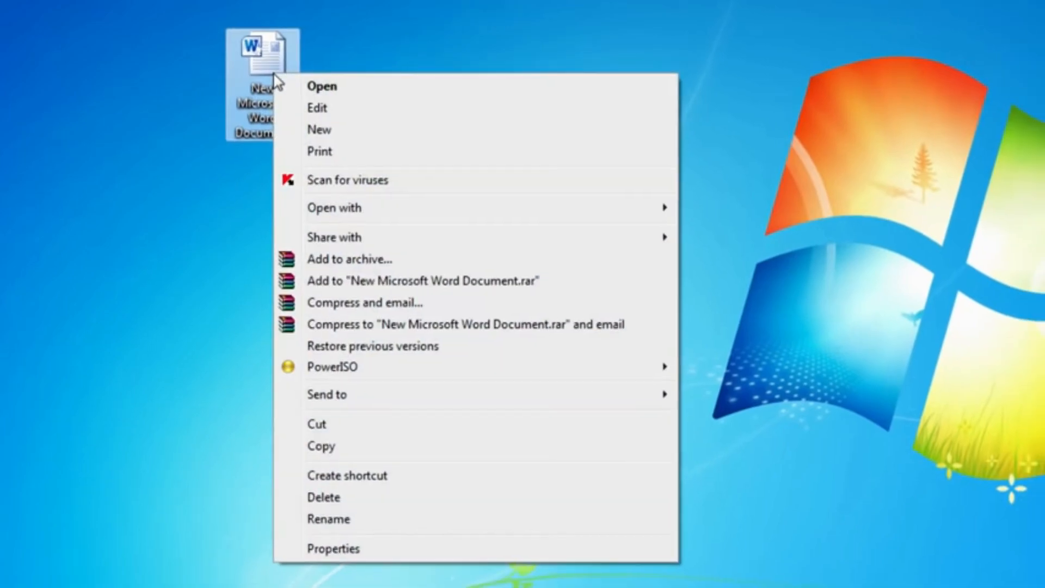
{"action": "left_click", "coordinate": [340, 550]}
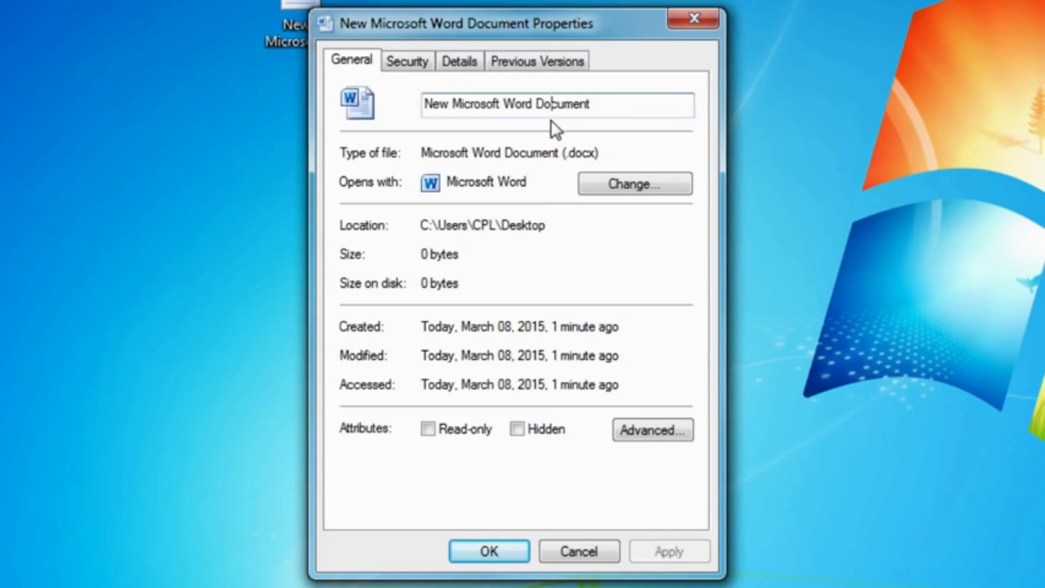
{"action": "left_click", "coordinate": [594, 105]}
{"action": "key", "text": "BackSpace"}
{"action": "key", "text": "BackSpace"}
{"action": "key", "text": "BackSpace"}
{"action": "key", "text": "BackSpace"}
{"action": "key", "text": "BackSpace"}
{"action": "key", "text": "BackSpace"}
{"action": "key", "text": "BackSpace"}
{"action": "key", "text": "BackSpace"}
{"action": "key", "text": "BackSpace"}
{"action": "key", "text": "BackSpace"}
{"action": "key", "text": "BackSpace"}
{"action": "key", "text": "BackSpace"}
{"action": "key", "text": "BackSpace"}
{"action": "key", "text": "BackSpace"}
{"action": "key", "text": "BackSpace"}
{"action": "key", "text": "BackSpace"}
{"action": "key", "text": "BackSpace"}
{"action": "key", "text": "BackSpace"}
{"action": "key", "text": "BackSpace"}
{"action": "key", "text": "BackSpace"}
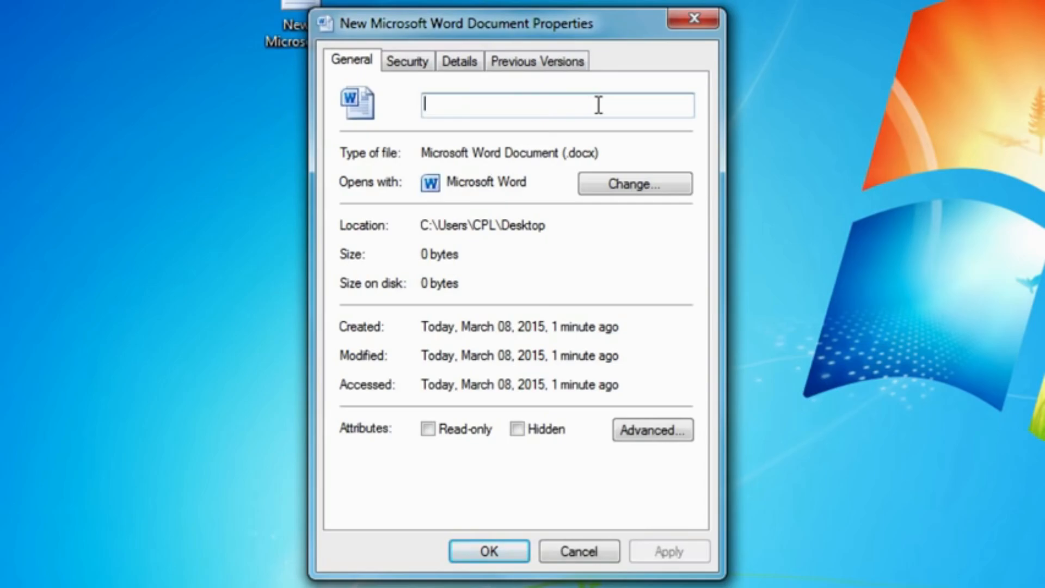
{"action": "type", "text": "My document"}
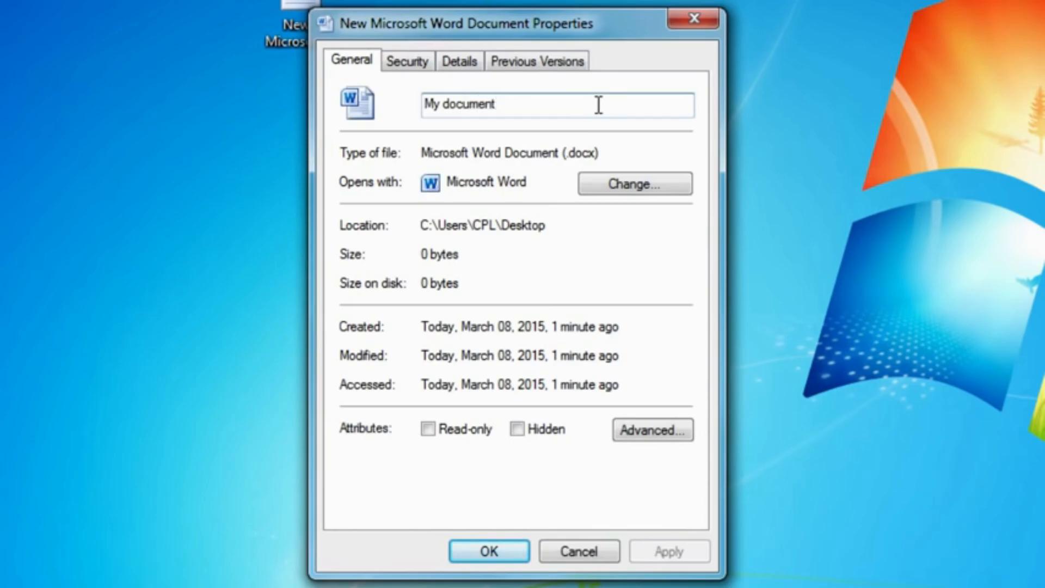
{"action": "key", "text": "Return"}
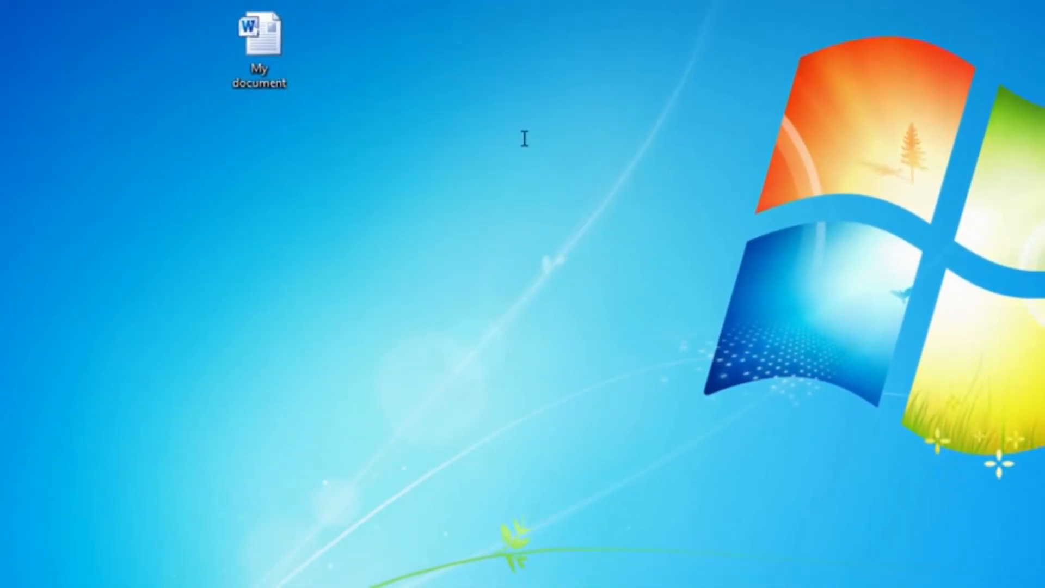
Open the properties of the Word document on the desktop
{"action": "right_click", "coordinate": [274, 81]}
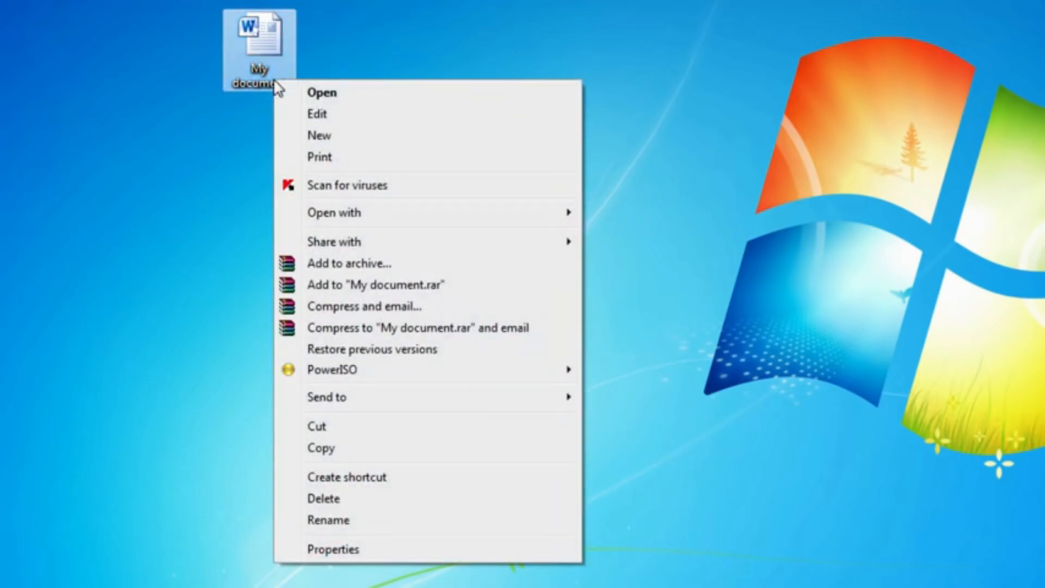
{"action": "left_click", "coordinate": [332, 551]}
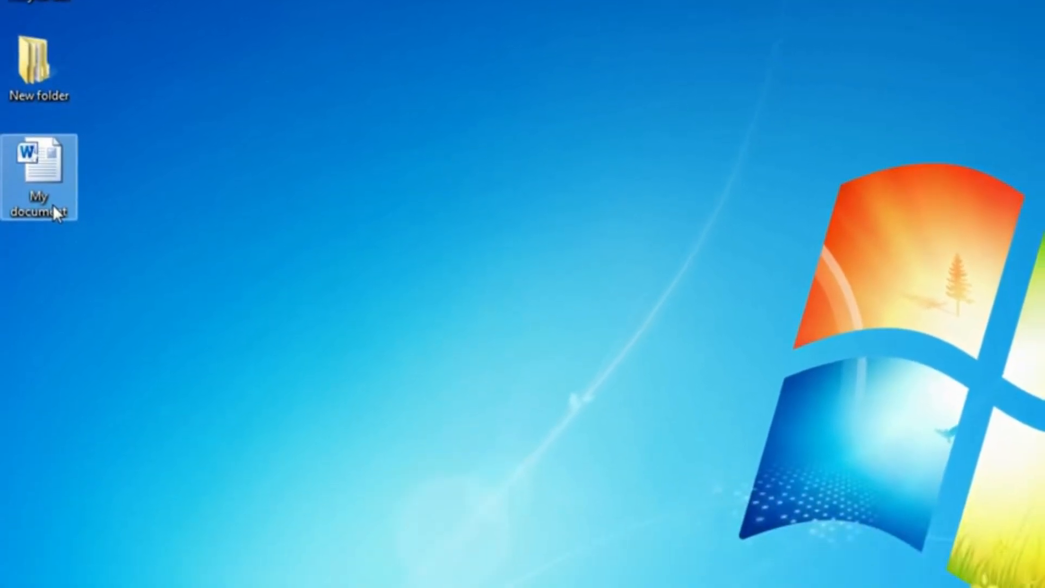
Rename the Word document on the desktop directly on its icon as "First document"
{"action": "right_click", "coordinate": [52, 401]}
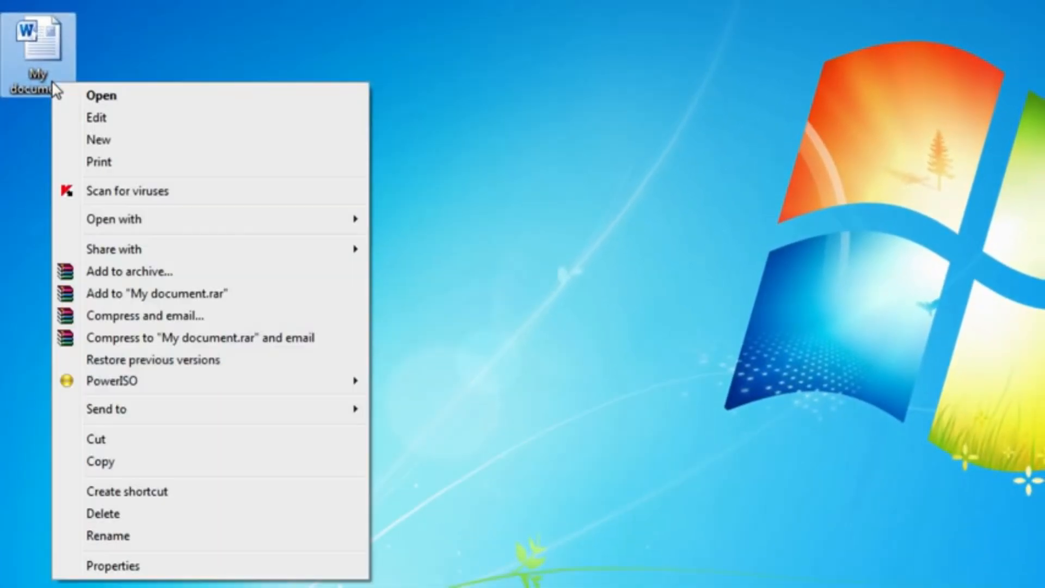
{"action": "left_click", "coordinate": [108, 538]}
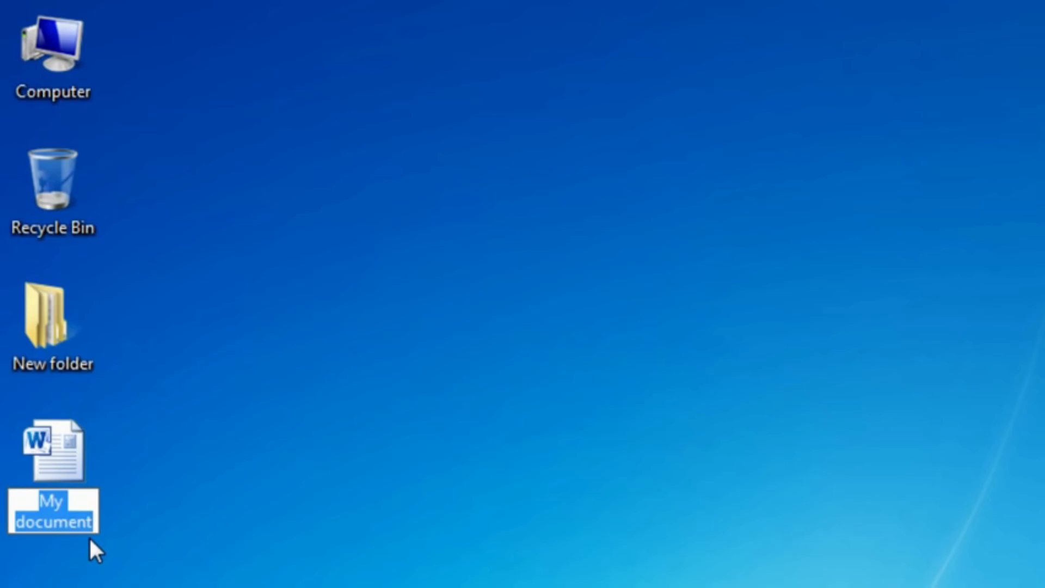
{"action": "type", "text": "First "}
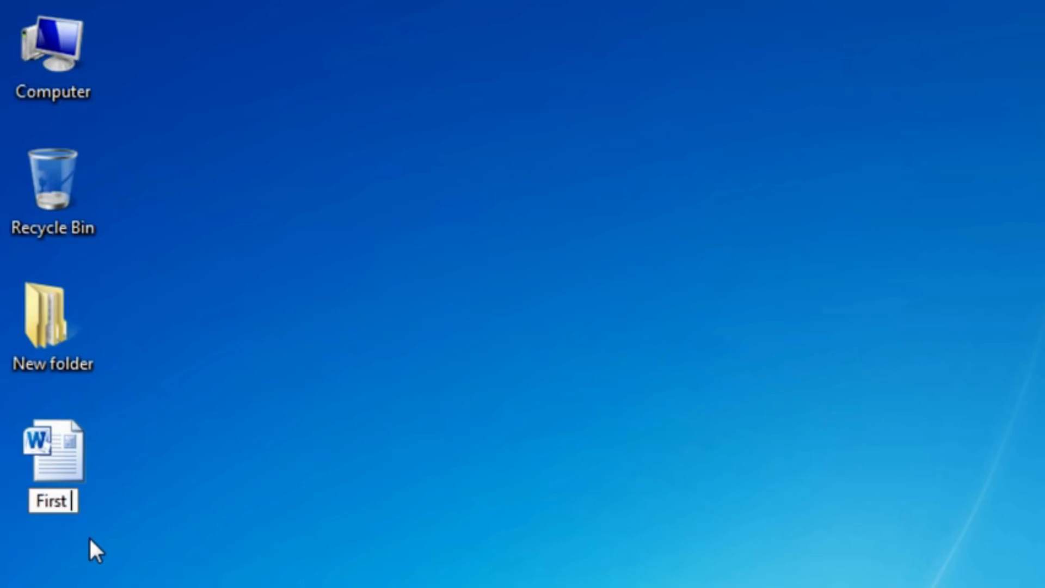
{"action": "type", "text": "document"}
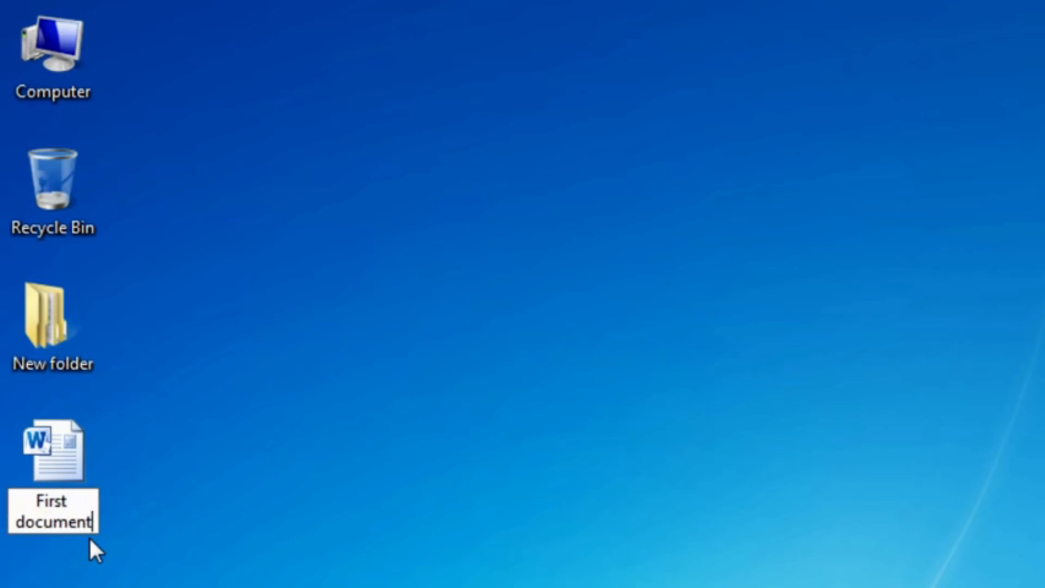
{"action": "key", "text": "Return"}
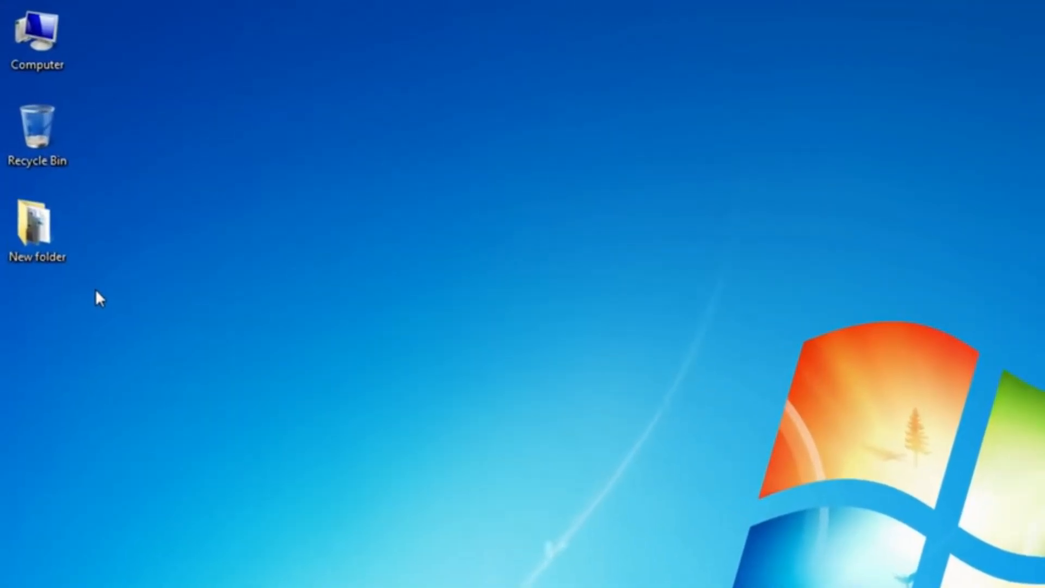
Open New folder on the desktop and select the consecutive files from distance education through SalesReport
{"action": "double_click", "coordinate": [57, 262]}
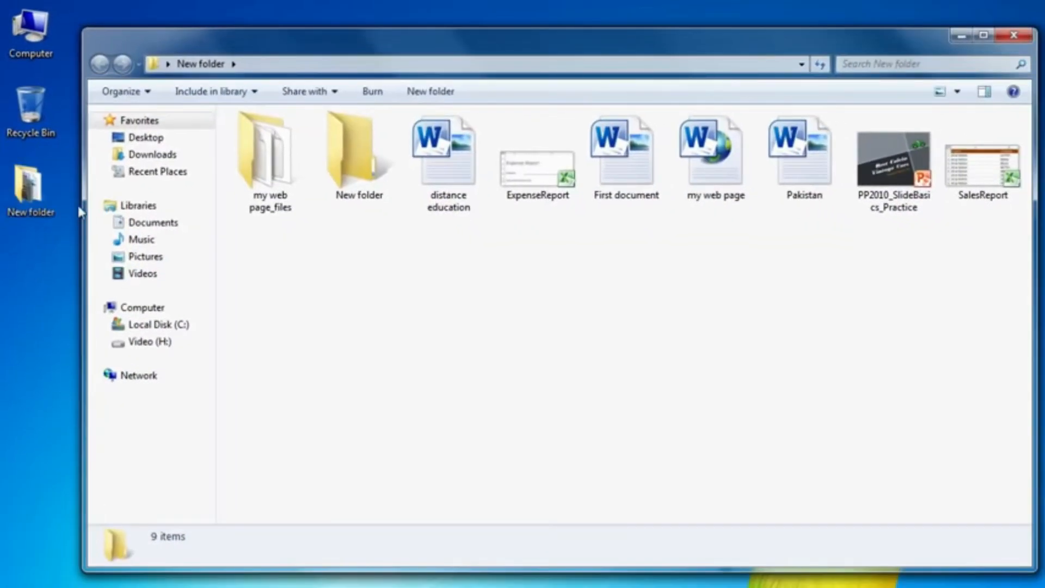
{"action": "left_click", "coordinate": [449, 204]}
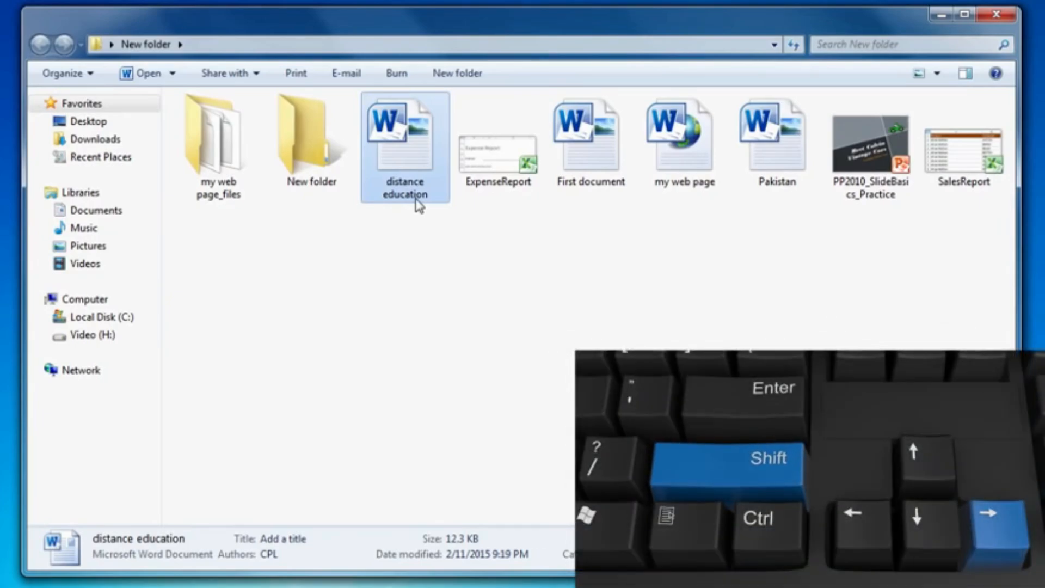
{"action": "key", "text": "shift+Right"}
{"action": "key", "text": "shift+Right"}
{"action": "key", "text": "shift+Right"}
{"action": "key", "text": "shift+Right"}
{"action": "key", "text": "shift+Right"}
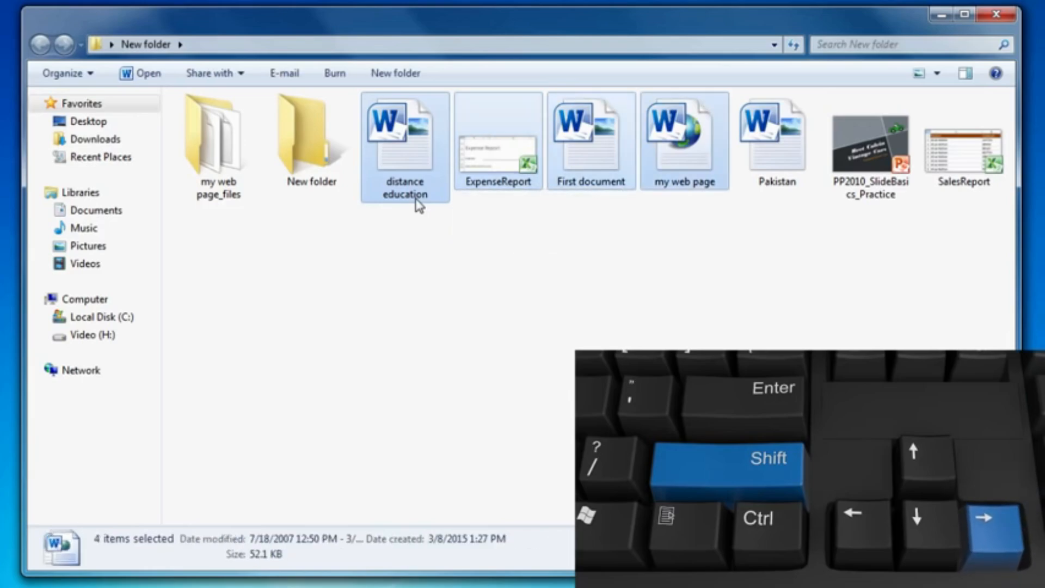
{"action": "key", "text": "shift+Right"}
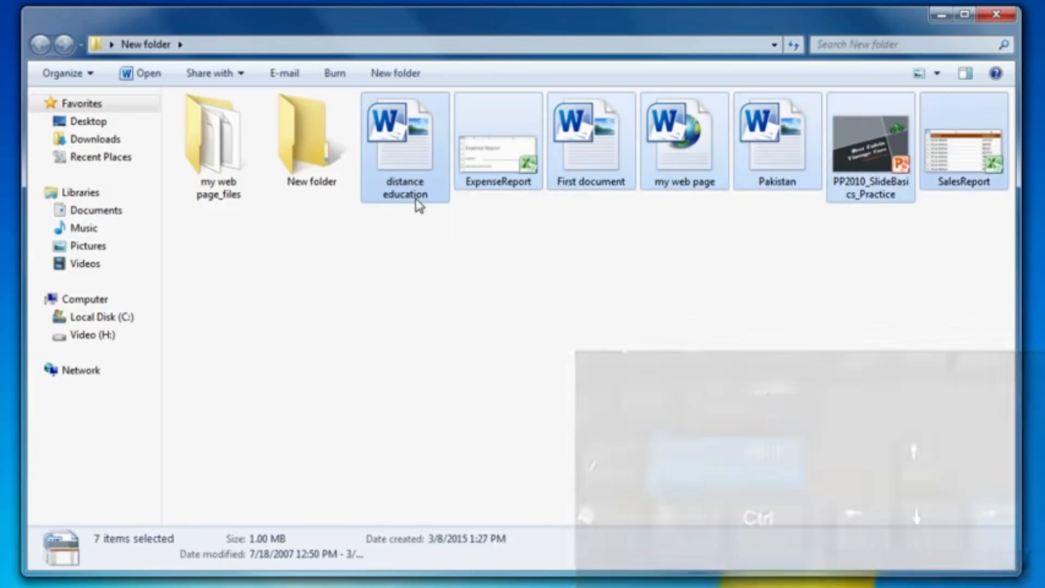
Clear the current selection and select the non-adjacent files SalesReport, Pakistan and distance education together
{"action": "left_click", "coordinate": [419, 213]}
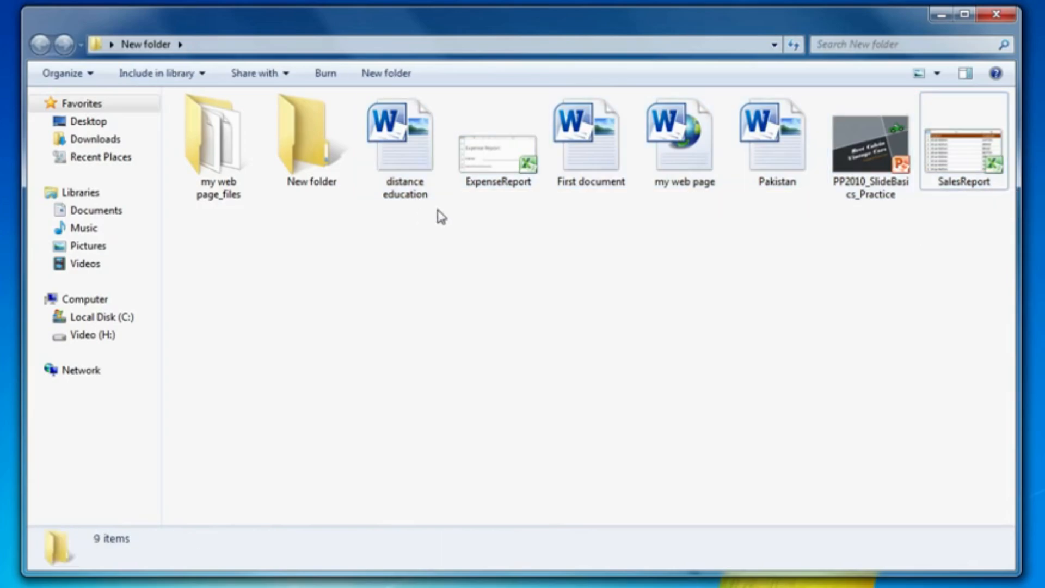
{"action": "mouse_move", "coordinate": [957, 186]}
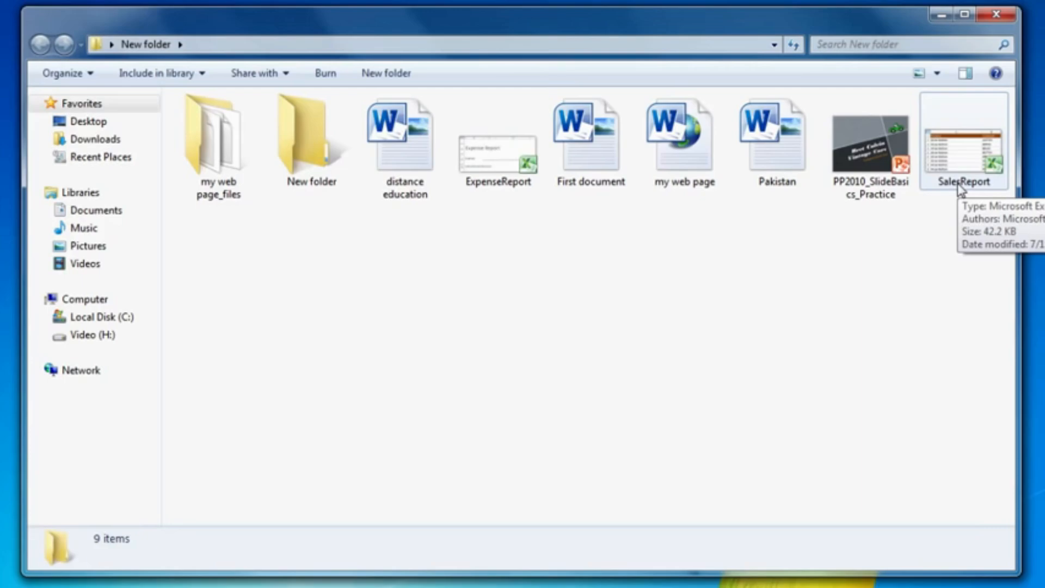
{"action": "left_click", "coordinate": [958, 188]}
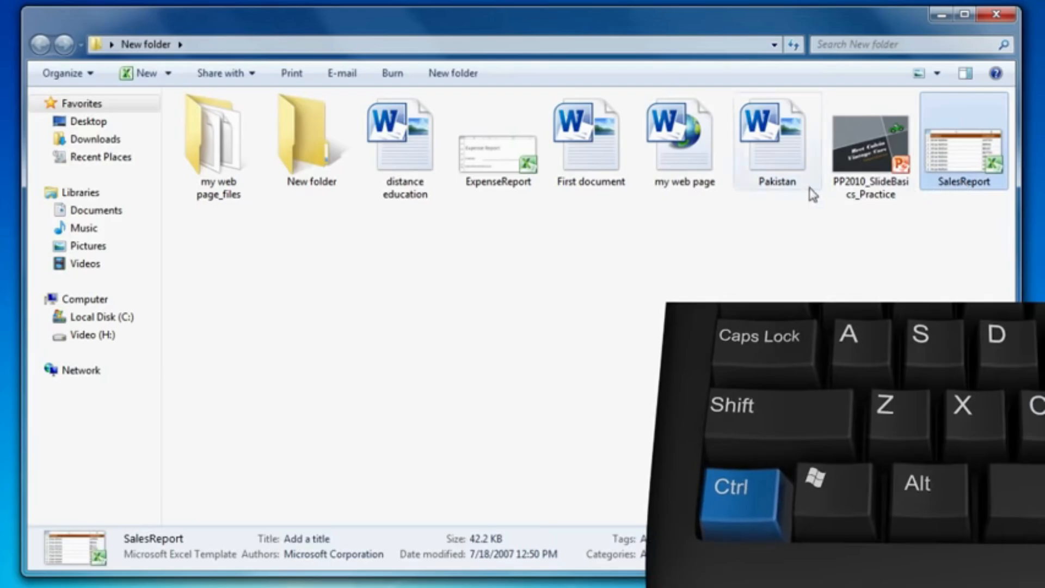
{"action": "left_click", "coordinate": [775, 175], "text": "ctrl"}
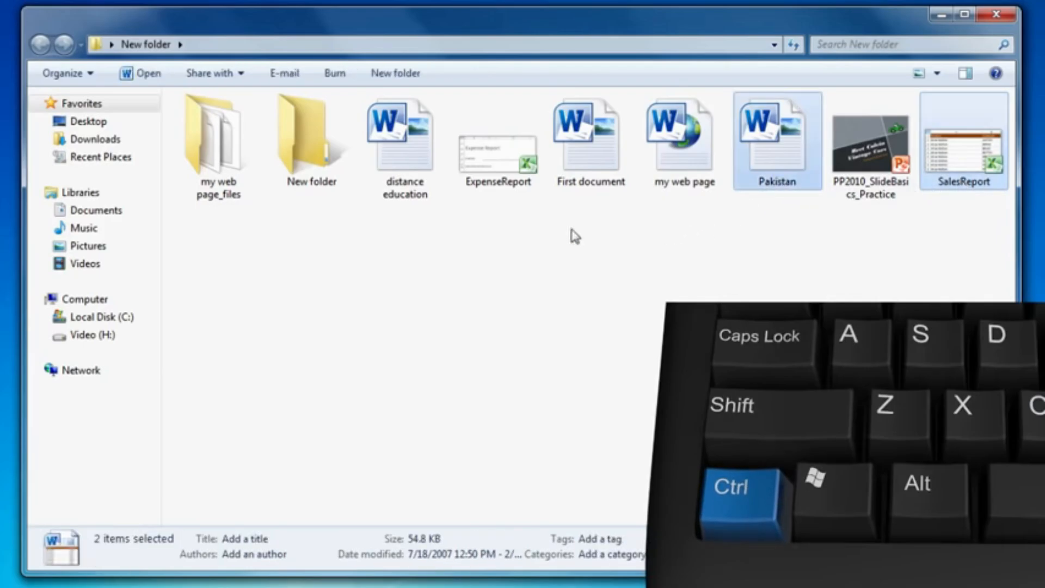
{"action": "left_click", "coordinate": [409, 174], "text": "ctrl"}
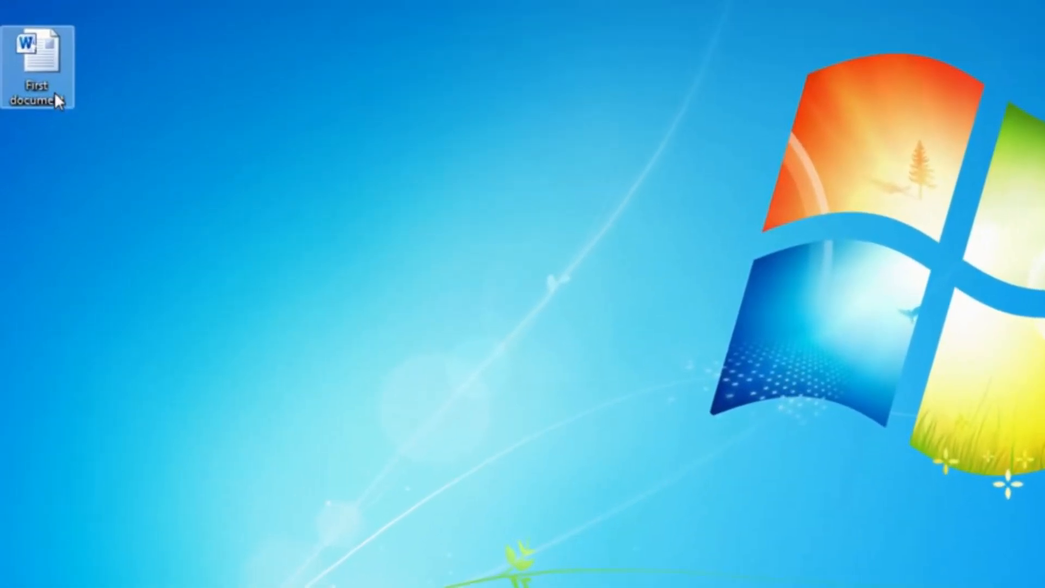
Copy First document and paste the duplicate onto the desktop
{"action": "right_click", "coordinate": [55, 93]}
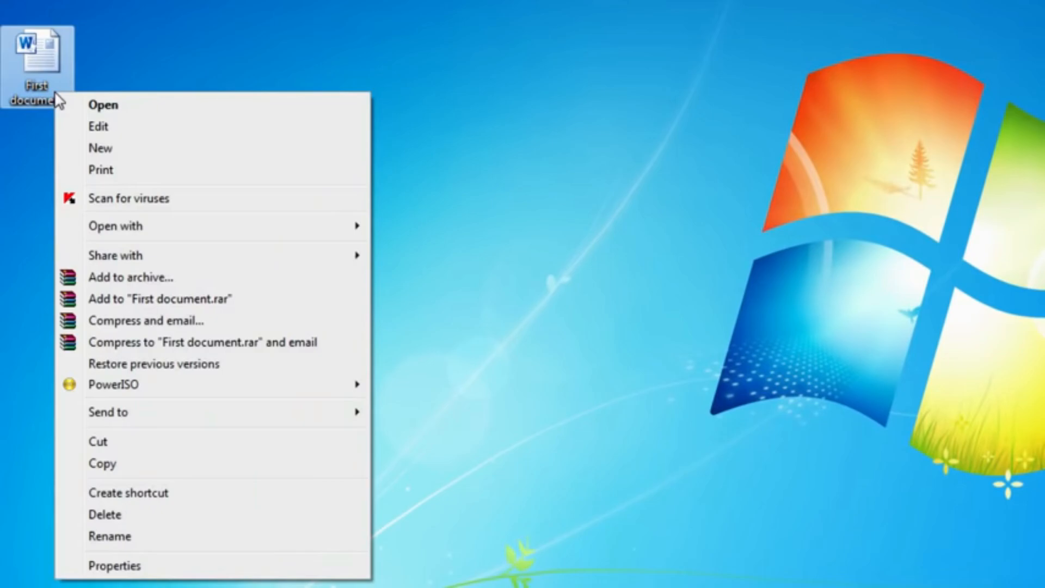
{"action": "left_click", "coordinate": [111, 464]}
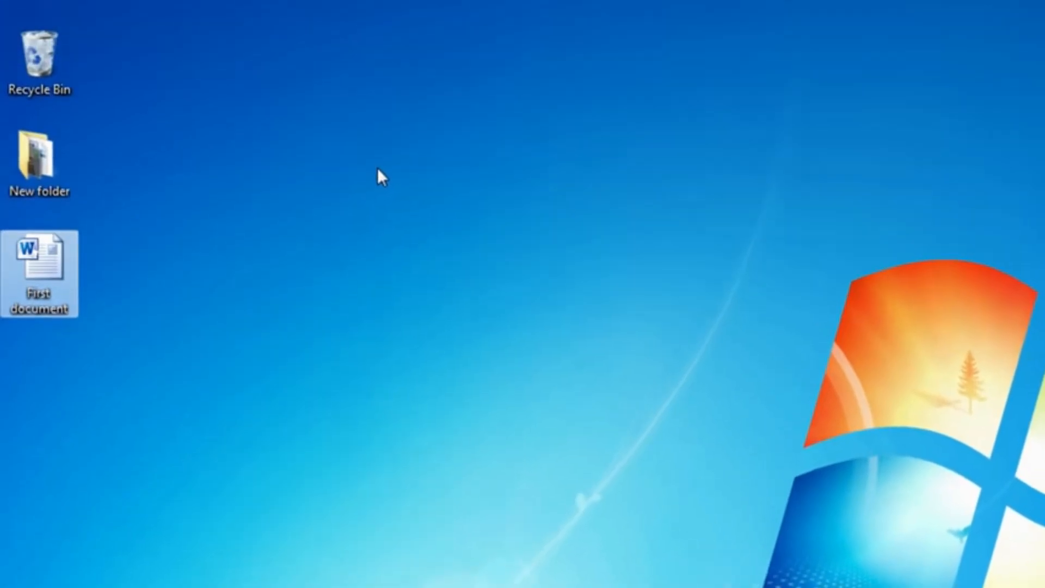
{"action": "right_click", "coordinate": [385, 253]}
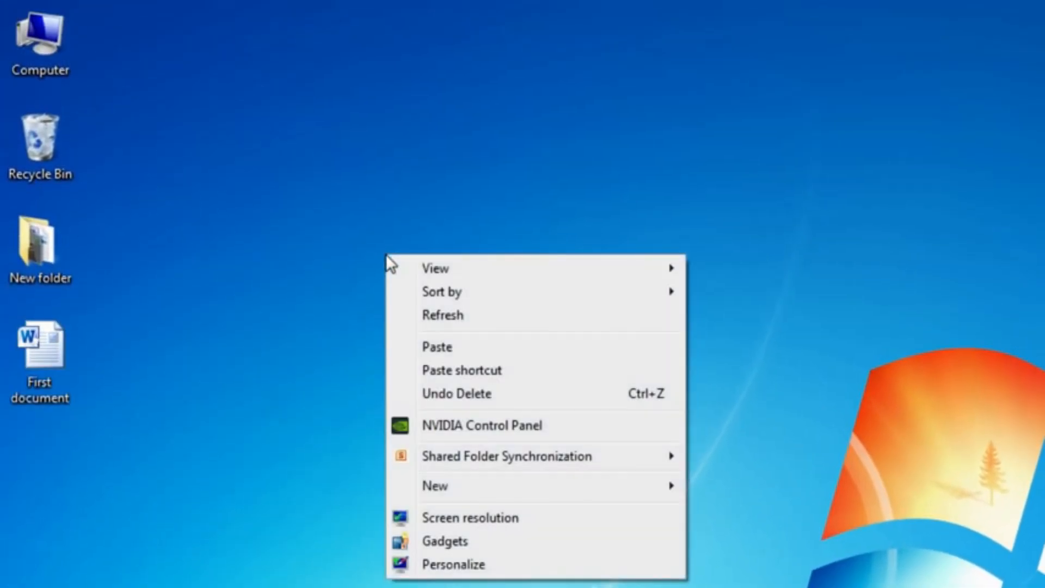
{"action": "left_click", "coordinate": [429, 352]}
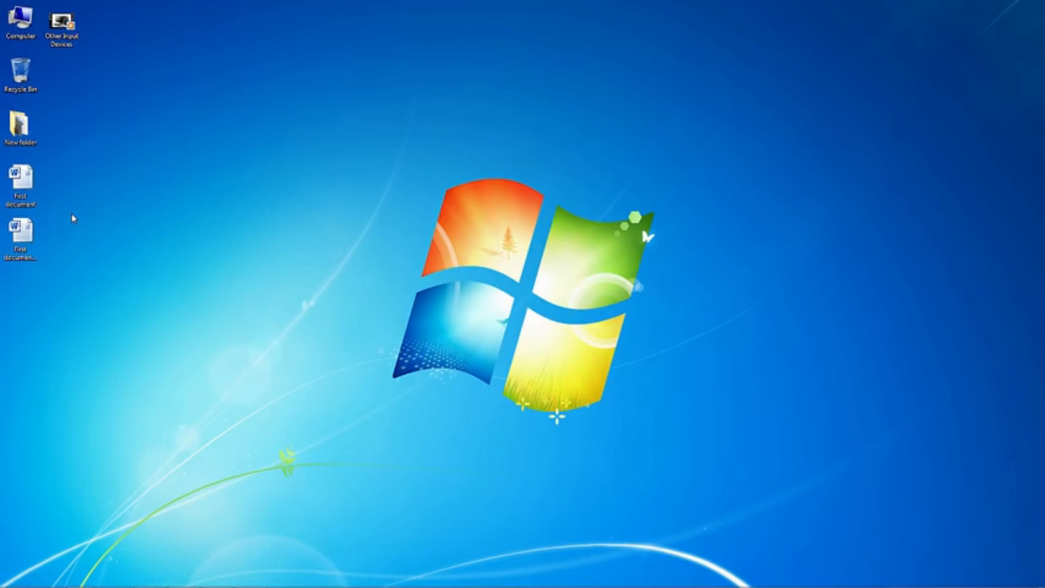
Copy First document from the desktop into Removable Disk (E:) and close the drive's window
{"action": "right_click", "coordinate": [31, 197]}
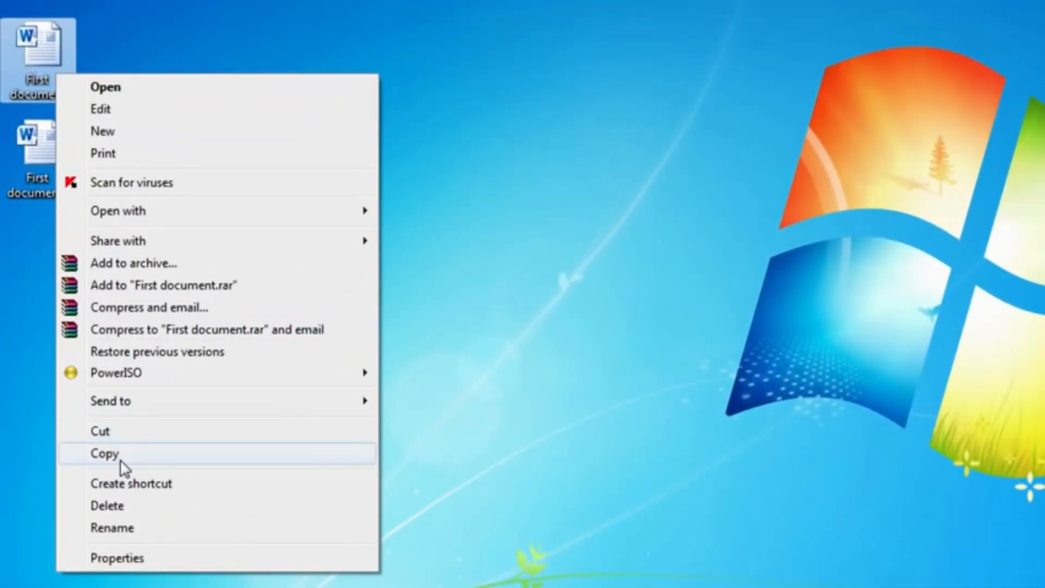
{"action": "left_click", "coordinate": [120, 460]}
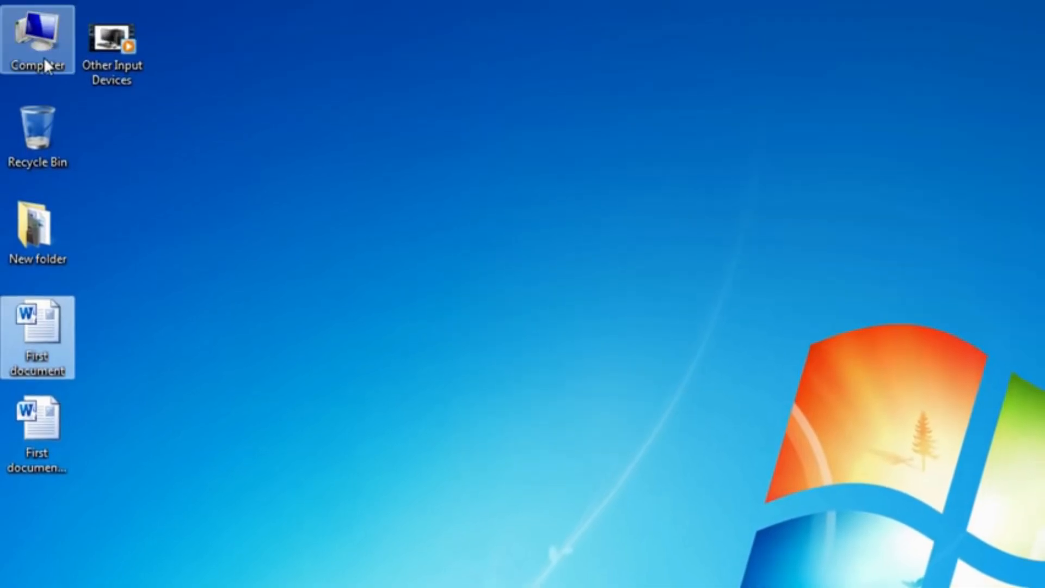
{"action": "double_click", "coordinate": [47, 66]}
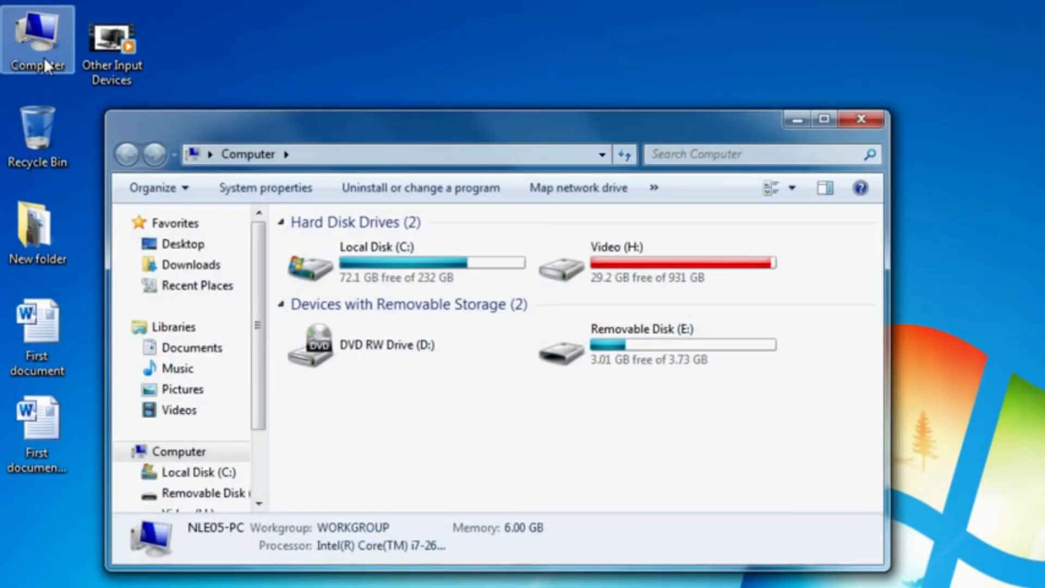
{"action": "double_click", "coordinate": [672, 351]}
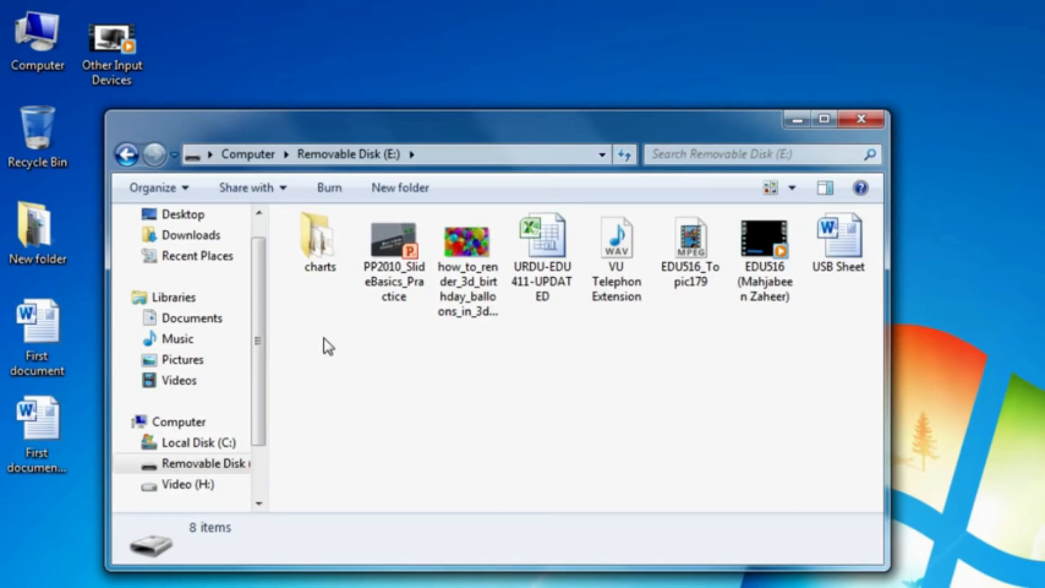
{"action": "right_click", "coordinate": [326, 345]}
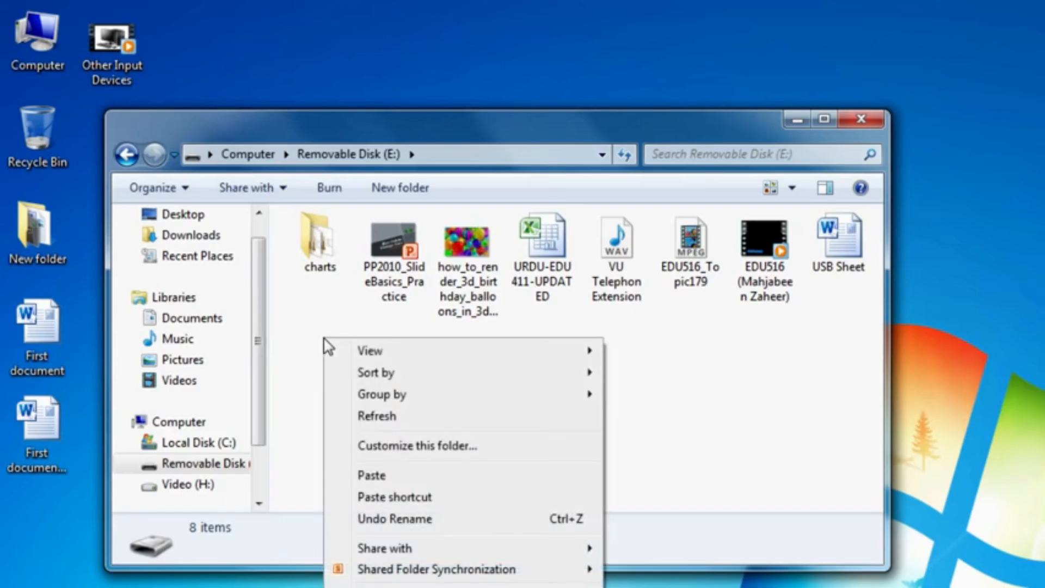
{"action": "left_click", "coordinate": [376, 479]}
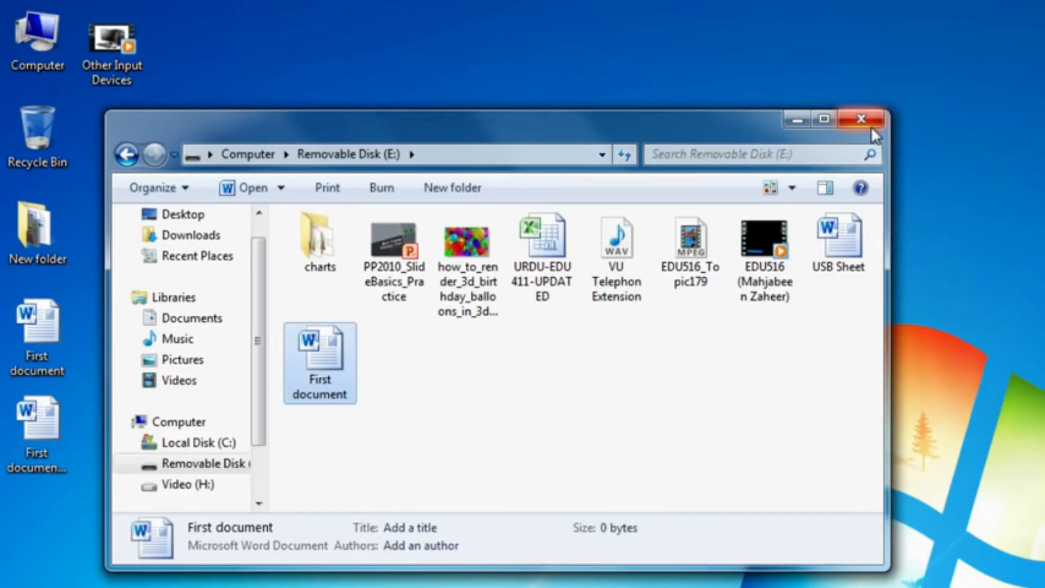
{"action": "left_click", "coordinate": [870, 126]}
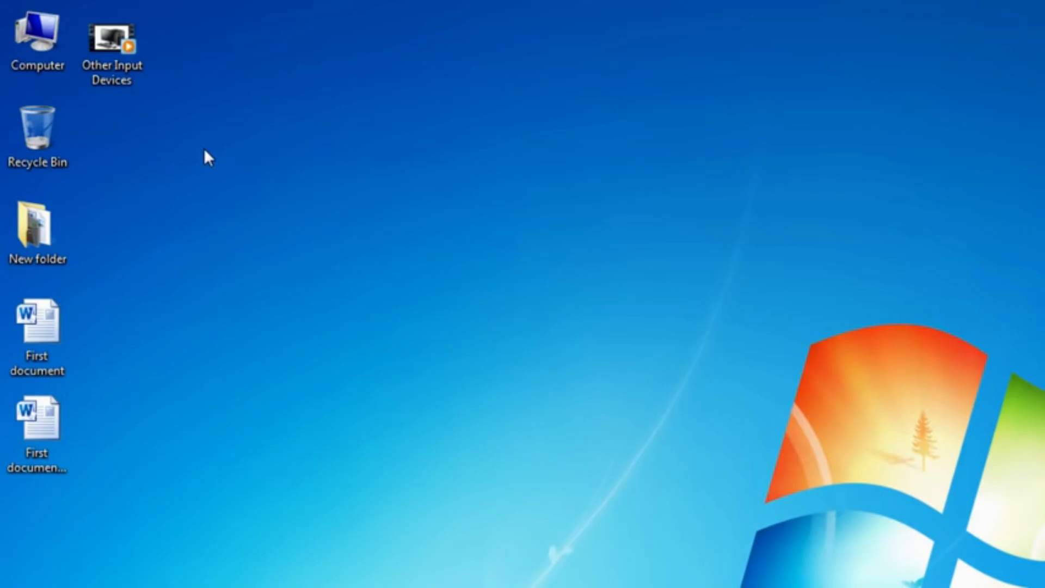
Send the Other Input Devices video from the desktop to Removable Disk (E:)
{"action": "right_click", "coordinate": [136, 76]}
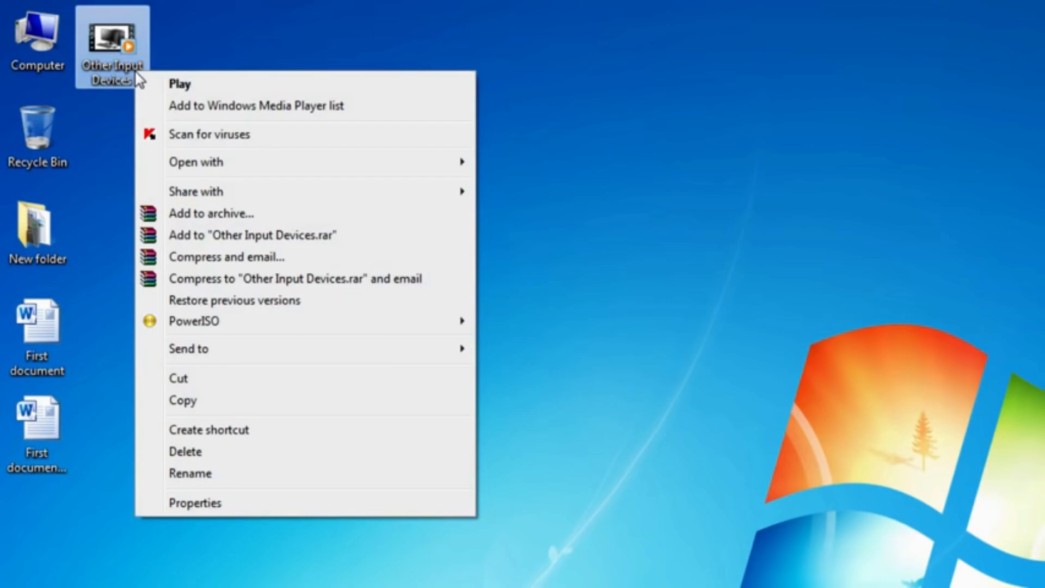
{"action": "mouse_move", "coordinate": [220, 357]}
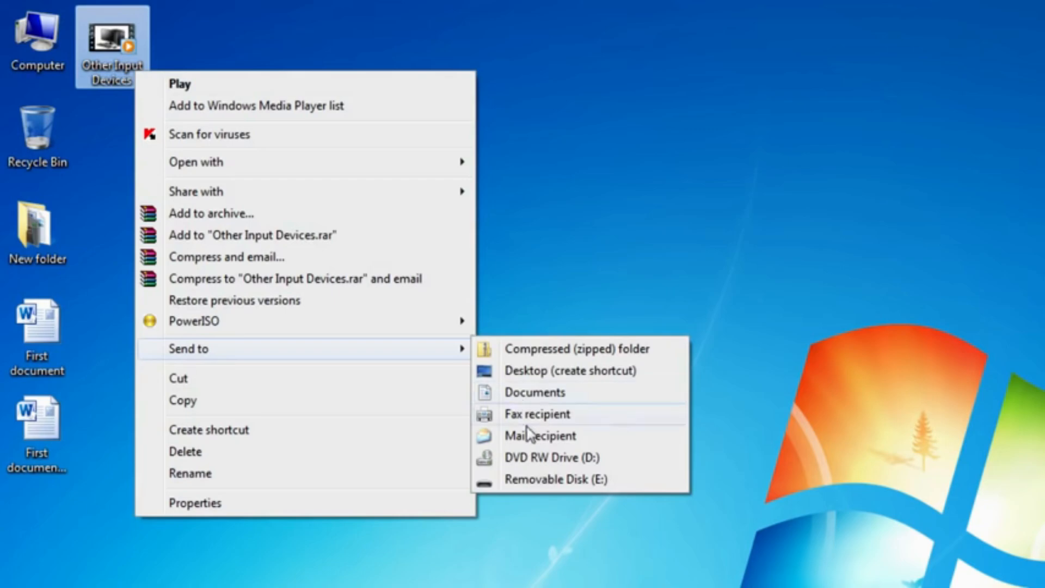
{"action": "left_click", "coordinate": [555, 486]}
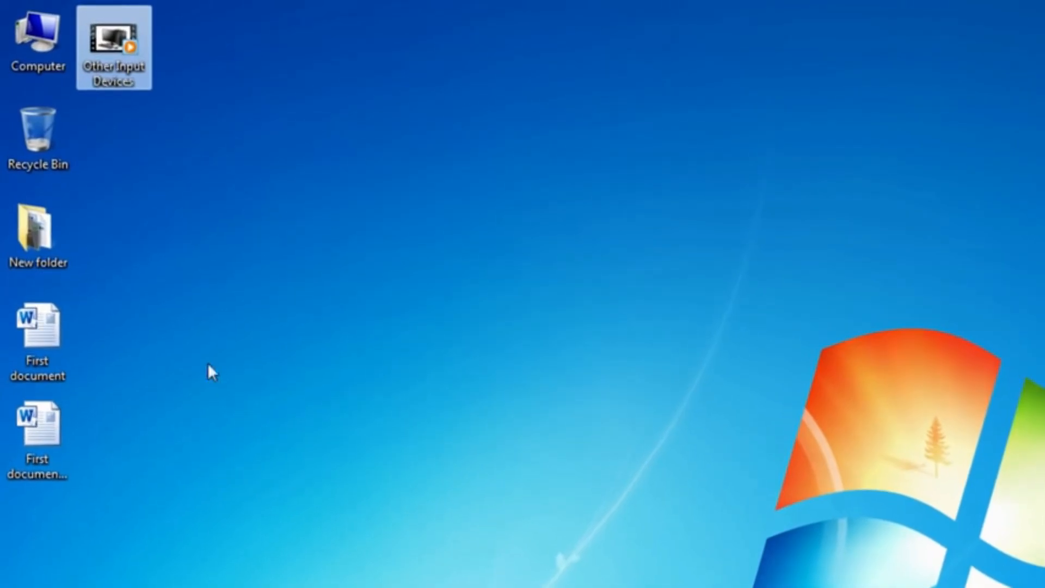
Move the Pakistan document from the desktop's New folder into the New folder inside it using cut and paste
{"action": "mouse_move", "coordinate": [35, 261]}
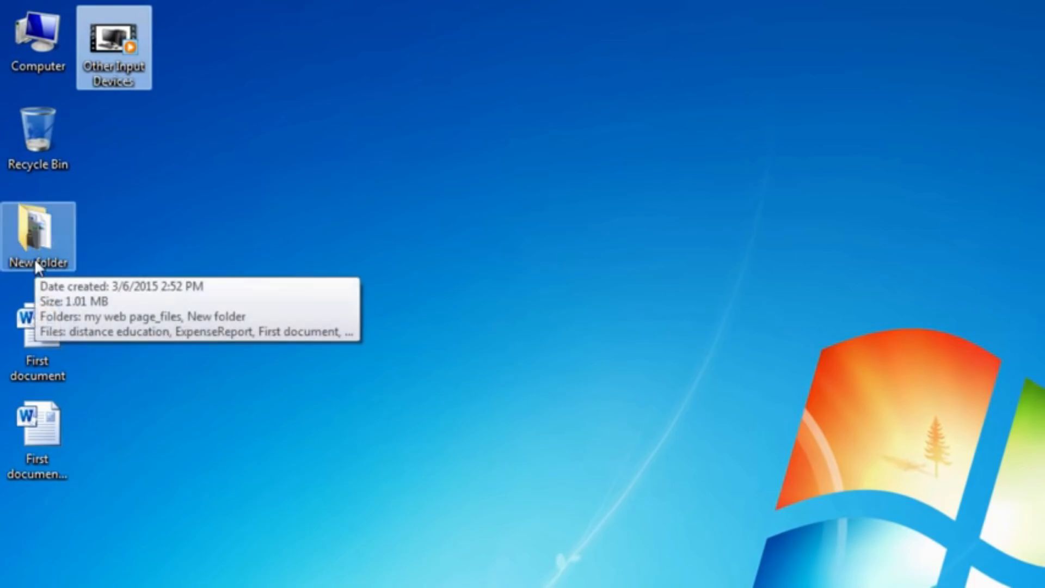
{"action": "double_click", "coordinate": [35, 260]}
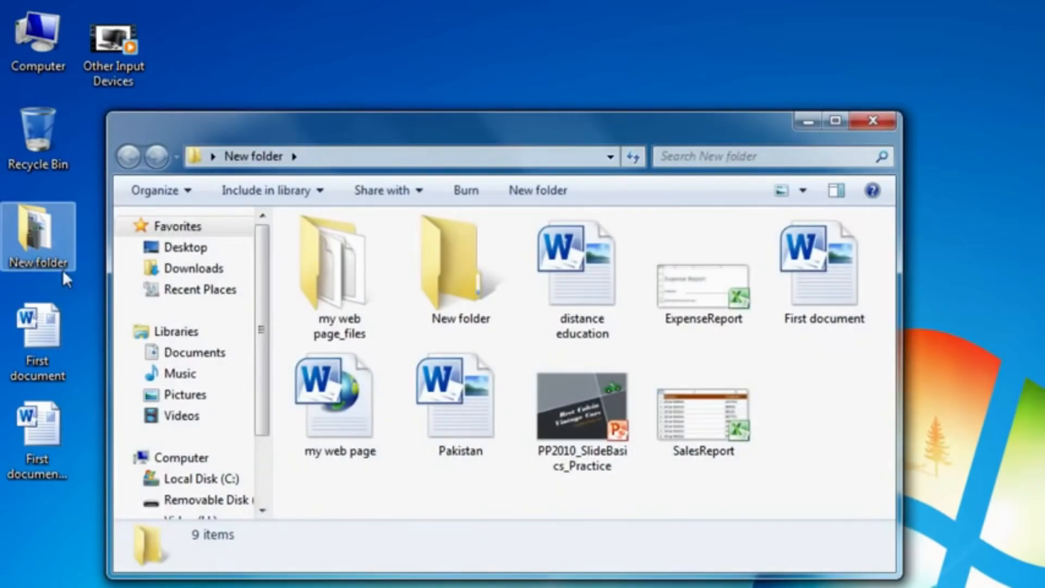
{"action": "mouse_move", "coordinate": [488, 442]}
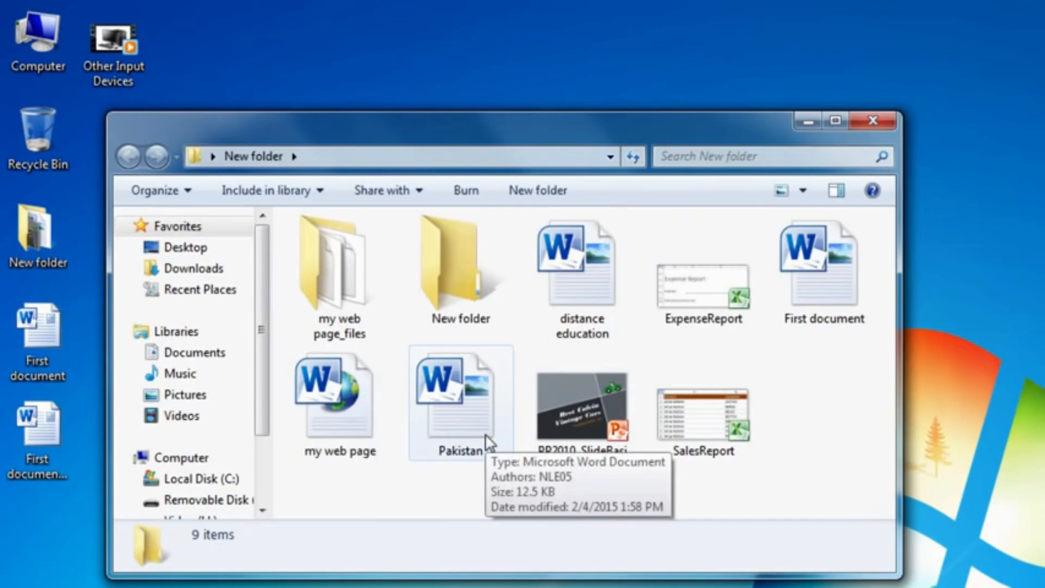
{"action": "left_click", "coordinate": [487, 439]}
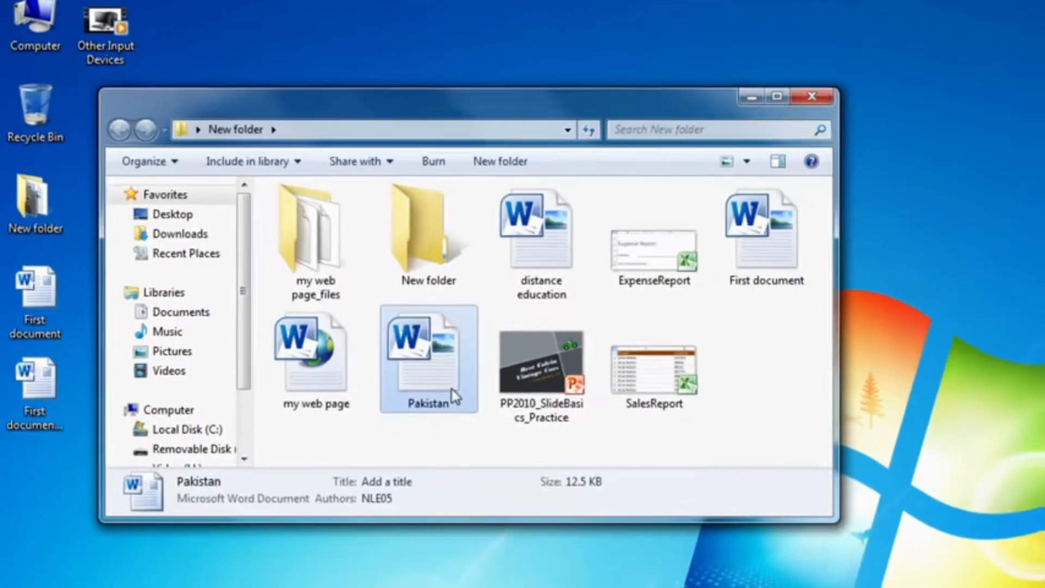
{"action": "right_click", "coordinate": [486, 437]}
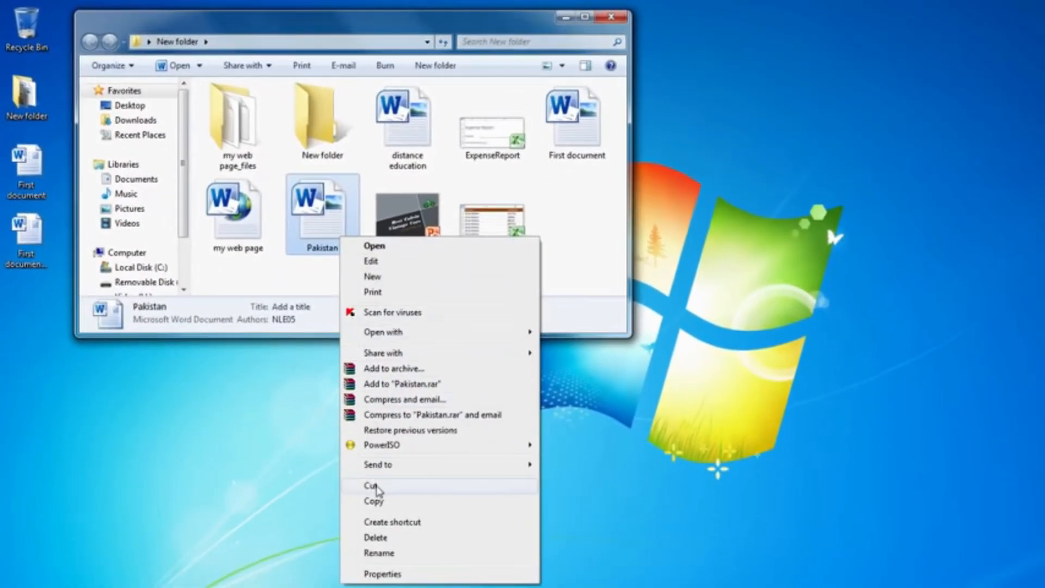
{"action": "left_click", "coordinate": [374, 484]}
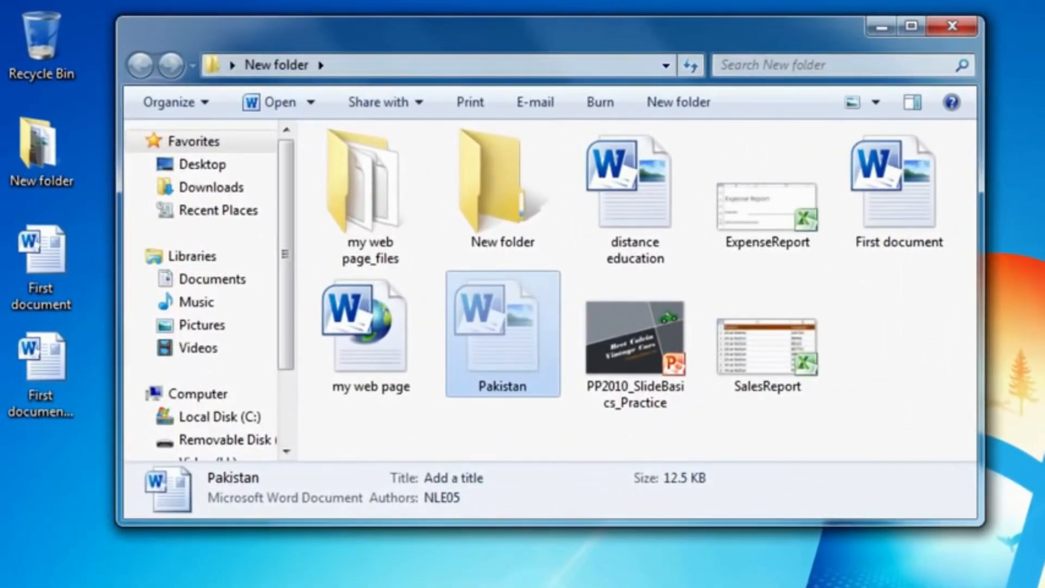
{"action": "double_click", "coordinate": [504, 225]}
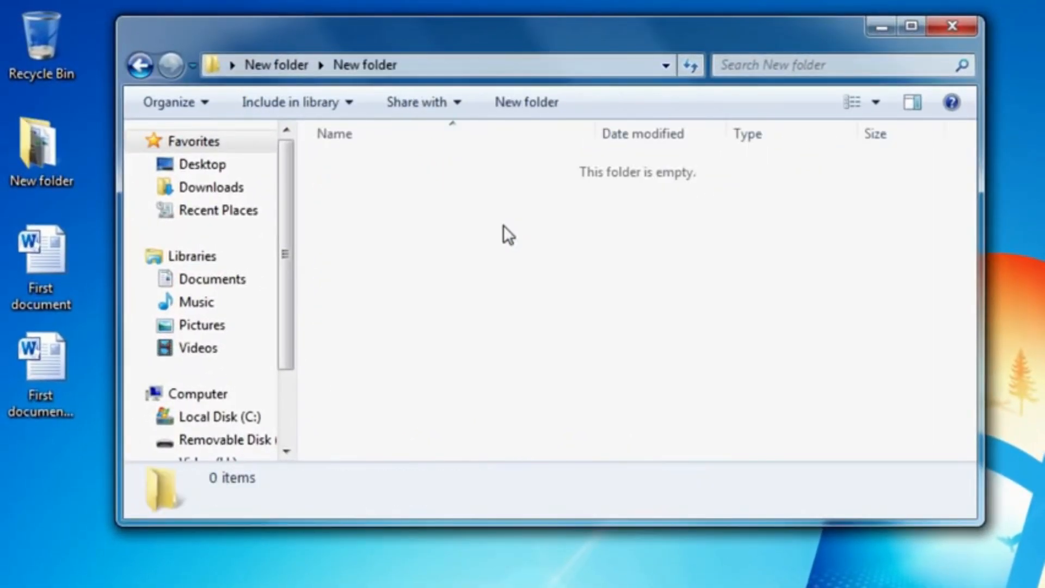
{"action": "right_click", "coordinate": [456, 247]}
{"action": "left_click", "coordinate": [511, 403]}
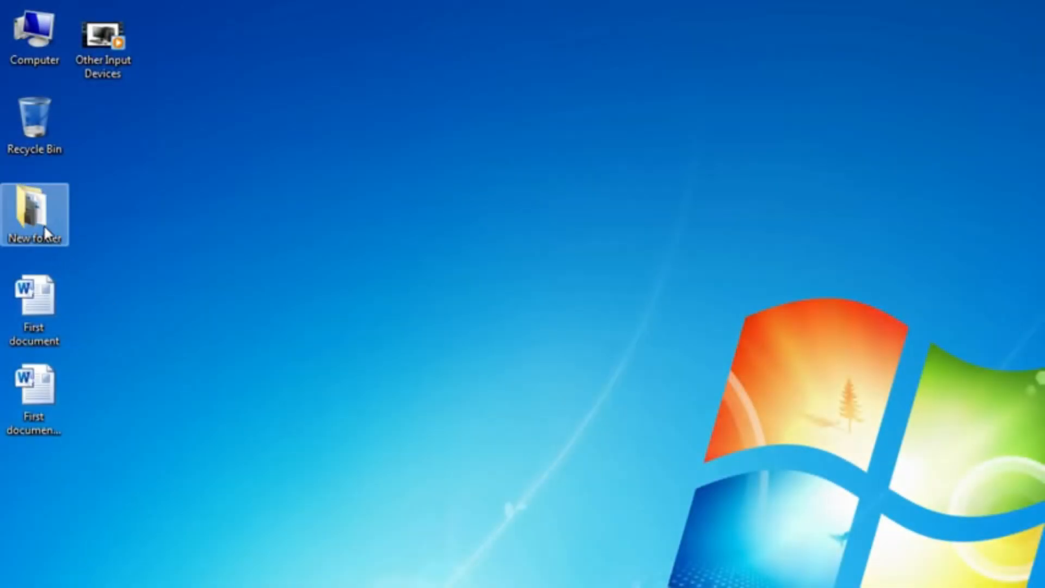
Reopen New folder on the desktop and delete the my web page file to the Recycle Bin
{"action": "double_click", "coordinate": [34, 215]}
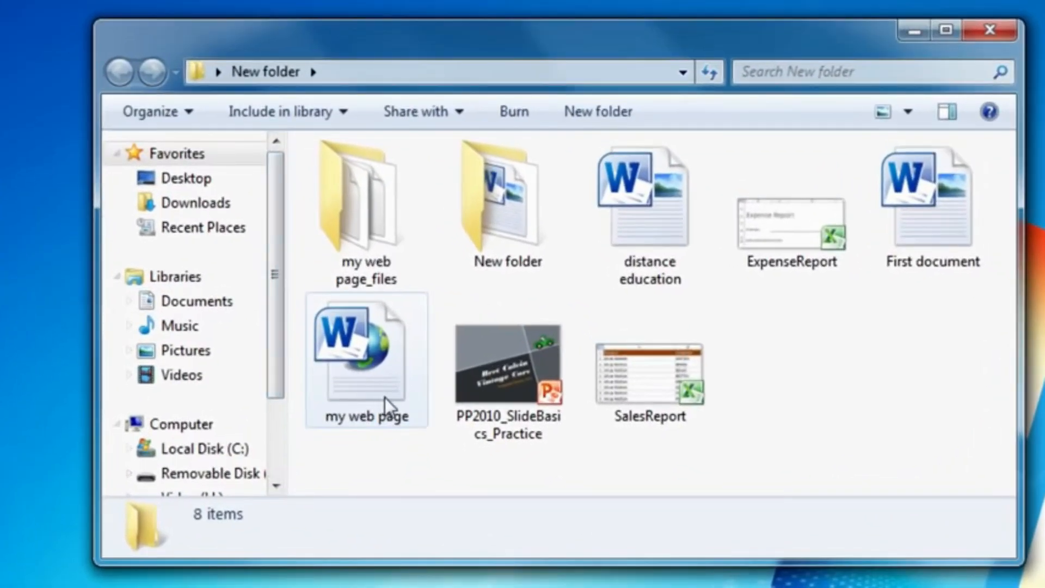
{"action": "left_click", "coordinate": [390, 399]}
{"action": "right_click", "coordinate": [404, 406]}
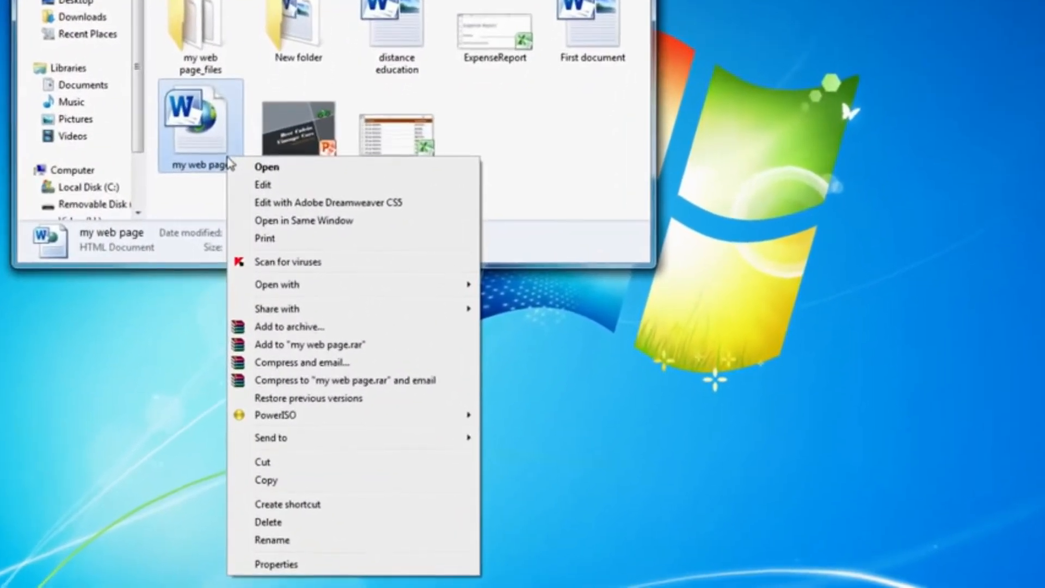
{"action": "left_click", "coordinate": [294, 523]}
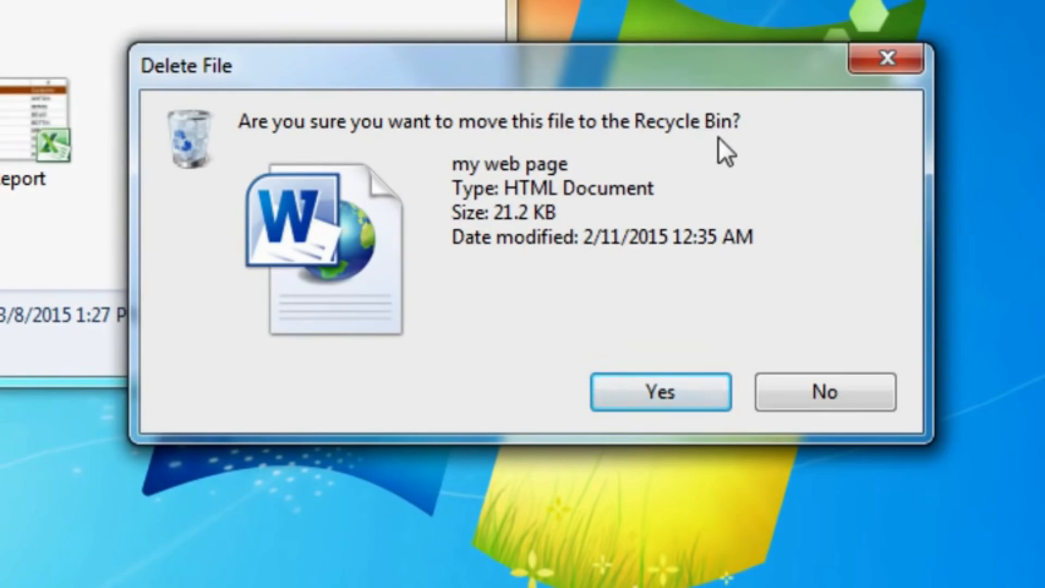
{"action": "left_click", "coordinate": [702, 398]}
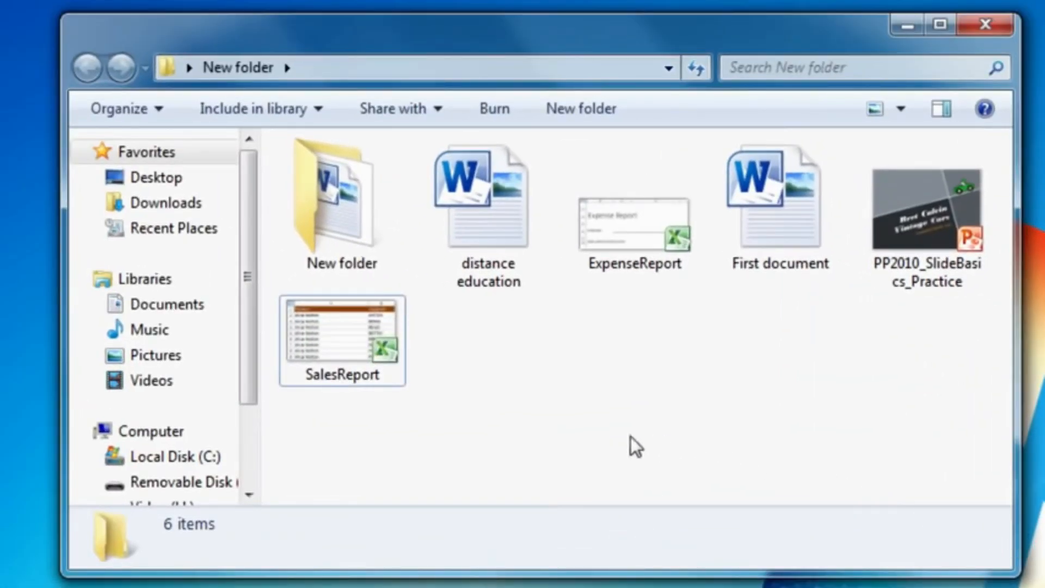
Delete the ExpenseReport file to the Recycle Bin
{"action": "left_click", "coordinate": [638, 254]}
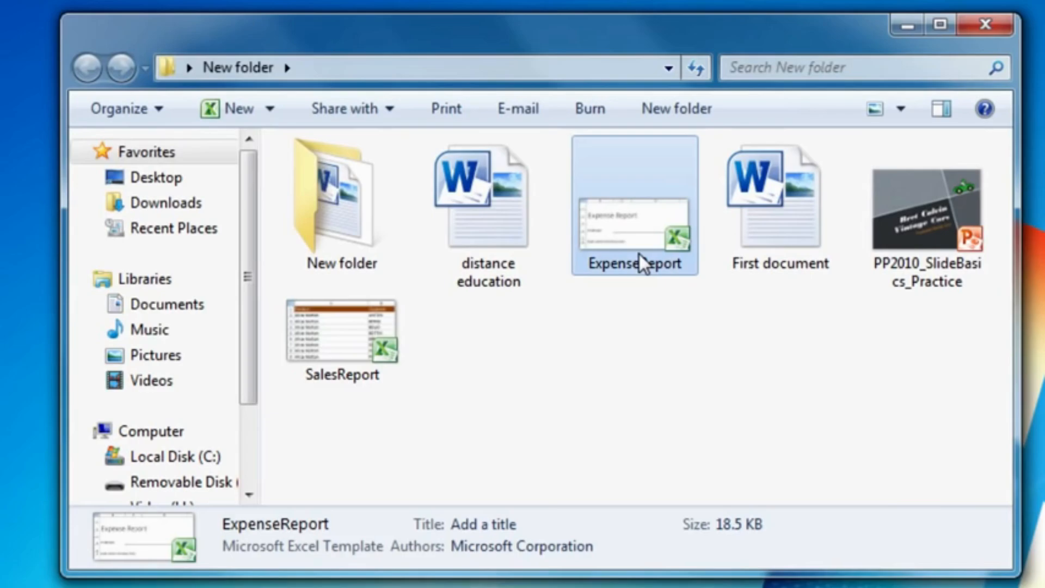
{"action": "key", "text": "Delete"}
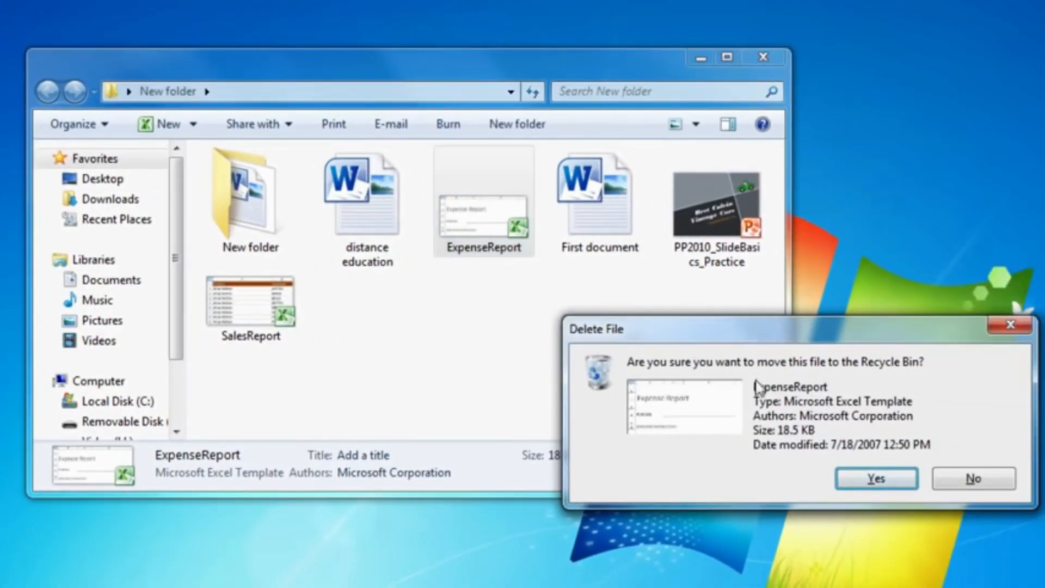
{"action": "left_click", "coordinate": [874, 478]}
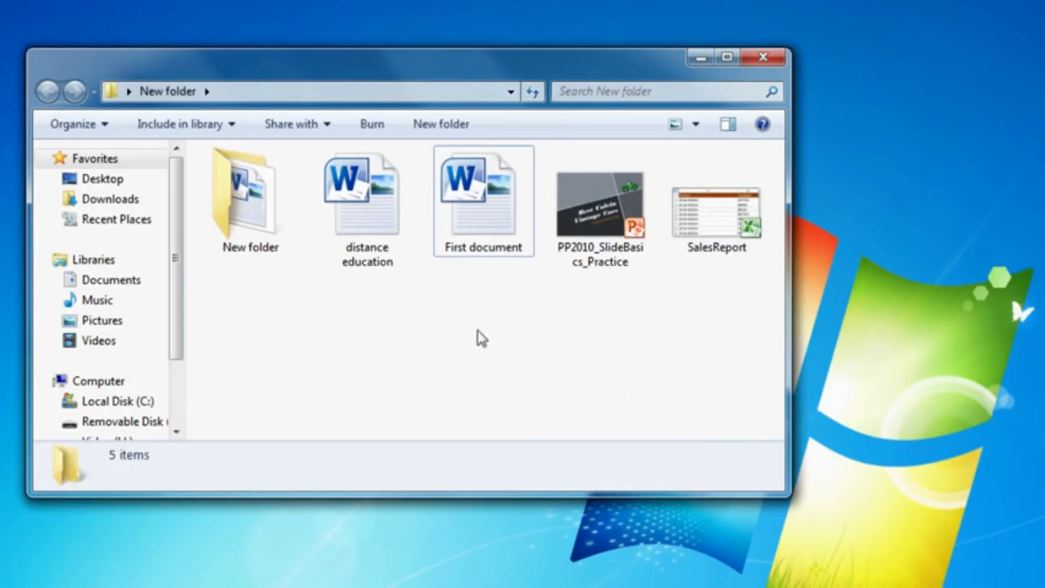
Delete the inner New folder with its contents to the Recycle Bin
{"action": "left_click", "coordinate": [269, 240]}
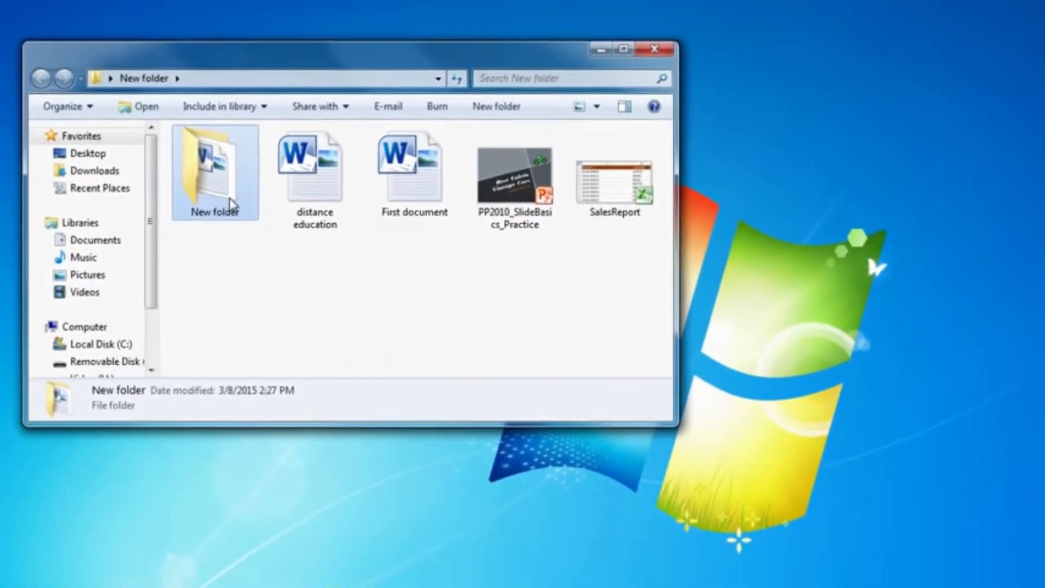
{"action": "right_click", "coordinate": [268, 234]}
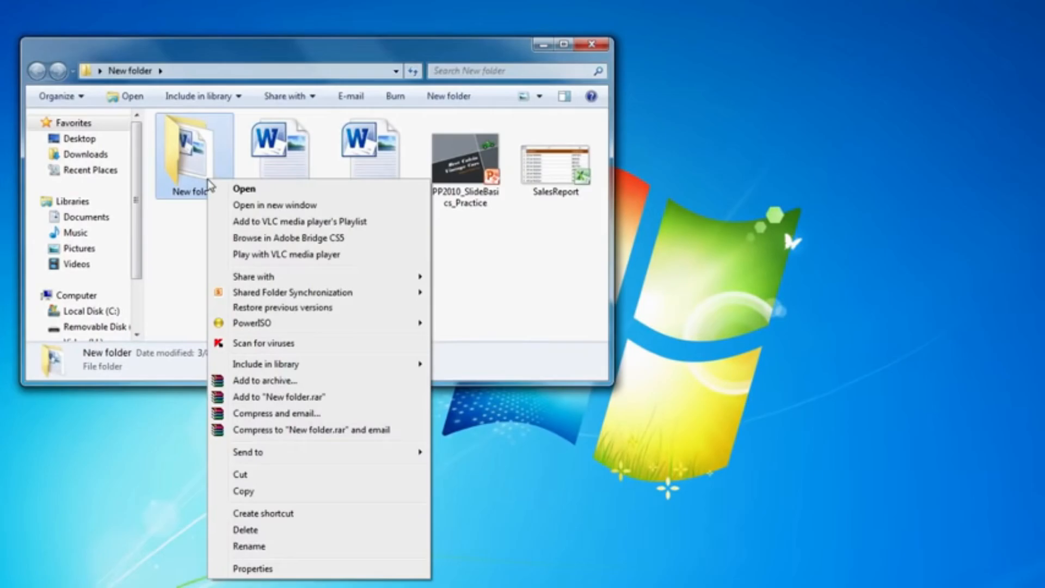
{"action": "left_click", "coordinate": [249, 531]}
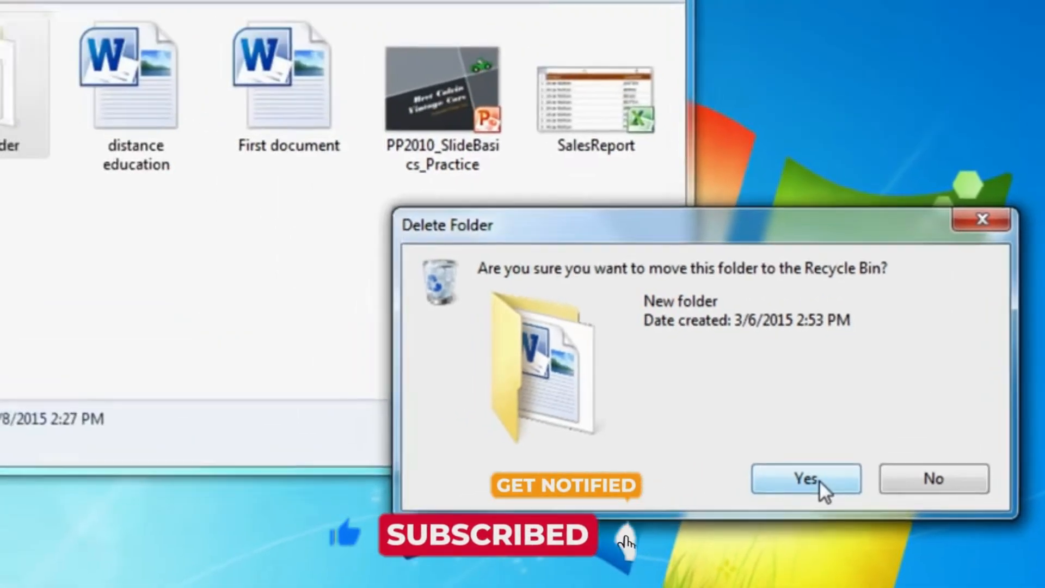
{"action": "left_click", "coordinate": [711, 404]}
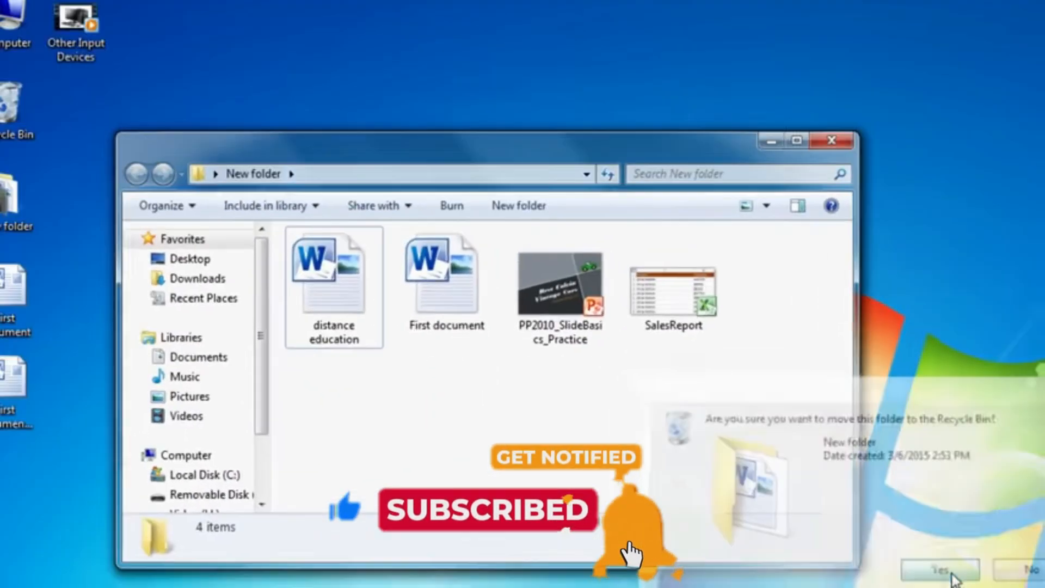